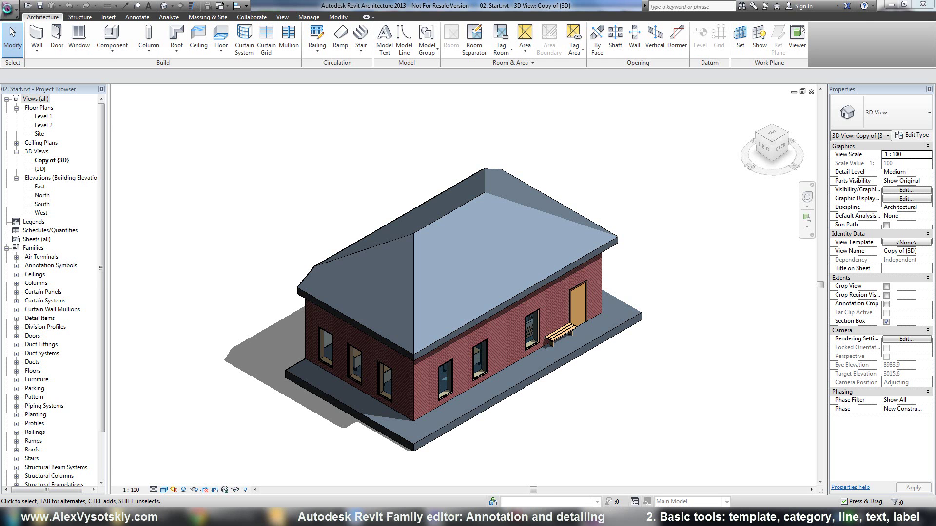
# Open the Revit application menu to show the New file types
pyautogui.click(8, 7)
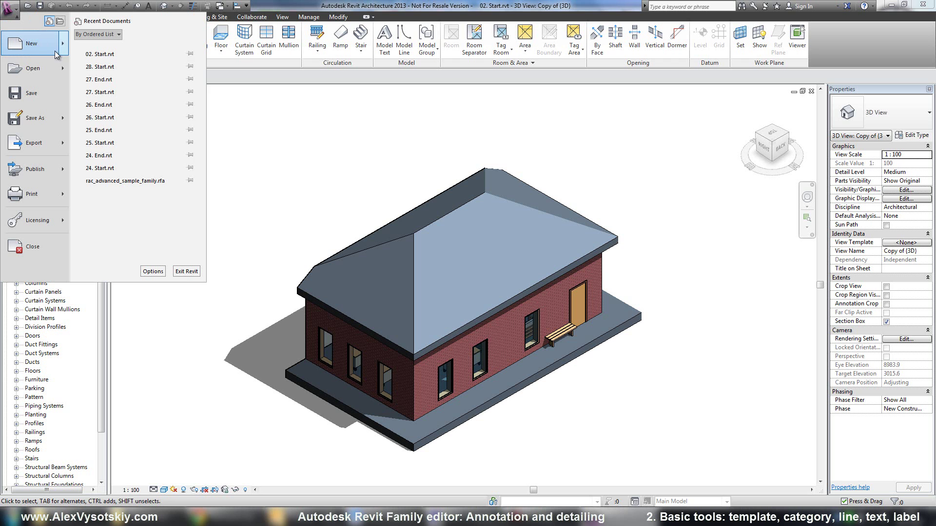
pyautogui.moveTo(33, 44)
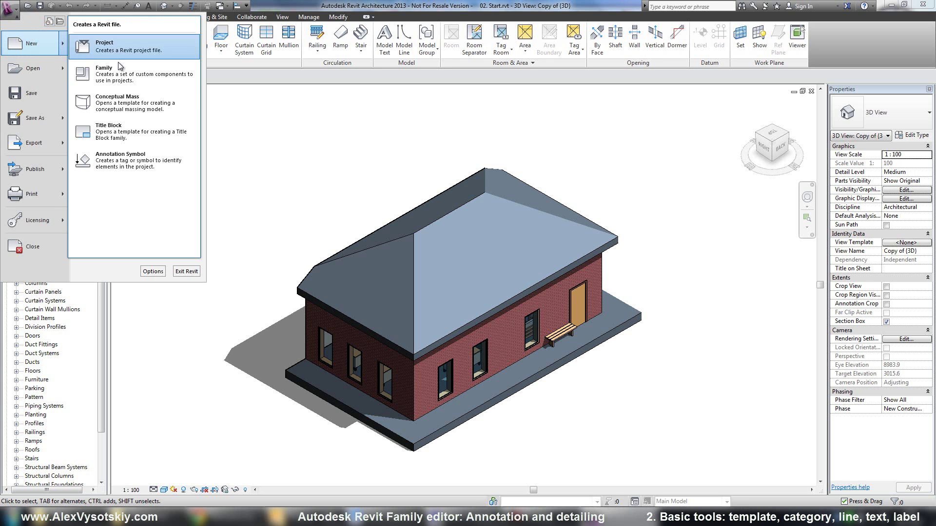
# Choose New > Family to browse the English family templates
pyautogui.click(126, 73)
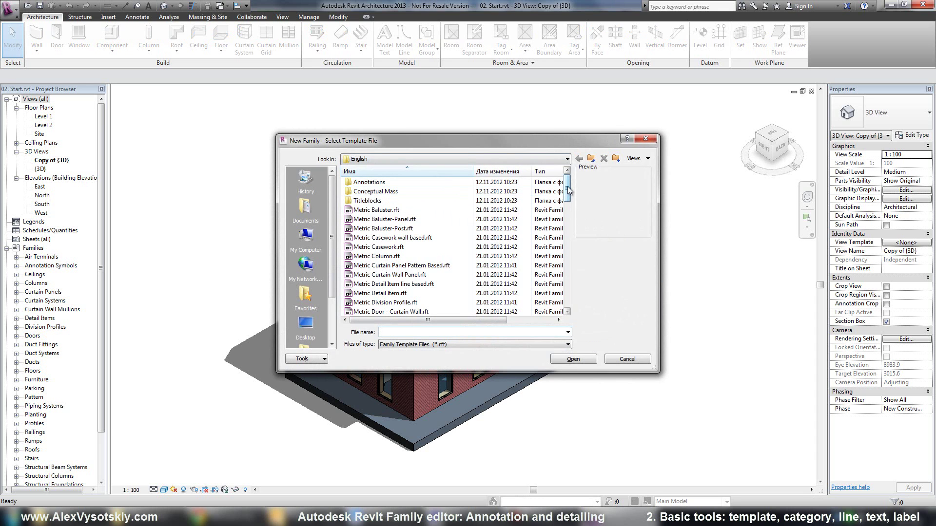
pyautogui.moveTo(567, 187)
pyautogui.mouseDown()
pyautogui.moveTo(567, 220)
pyautogui.moveTo(571, 190)
pyautogui.mouseUp()
pyautogui.moveTo(569, 182)
pyautogui.mouseDown()
pyautogui.moveTo(572, 240)
pyautogui.moveTo(572, 228)
pyautogui.mouseUp()
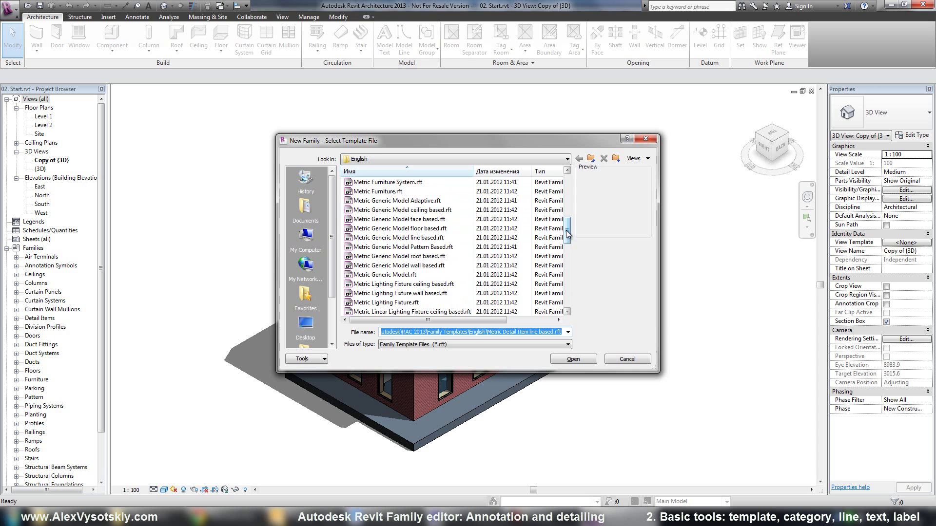
pyautogui.moveTo(568, 233); pyautogui.dragTo(568, 176)
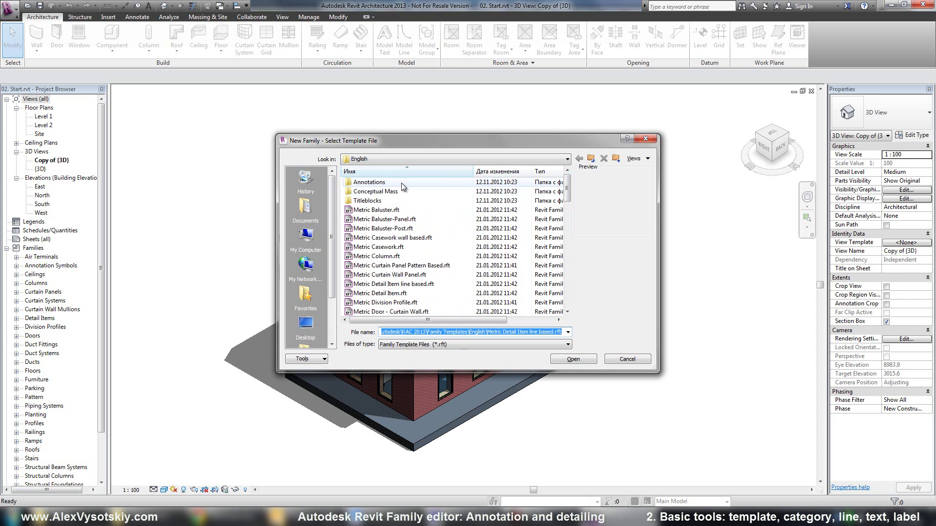
pyautogui.moveTo(369, 182)
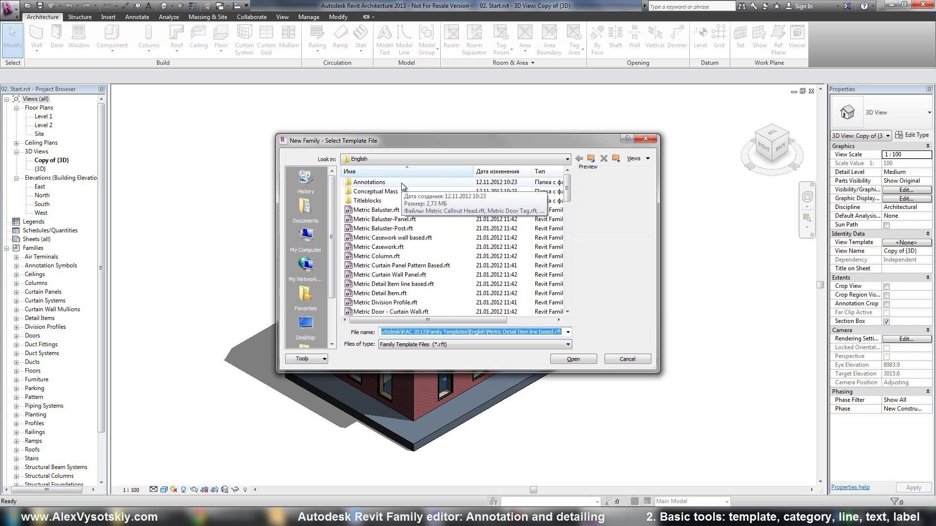
pyautogui.moveTo(568, 193); pyautogui.dragTo(568, 219)
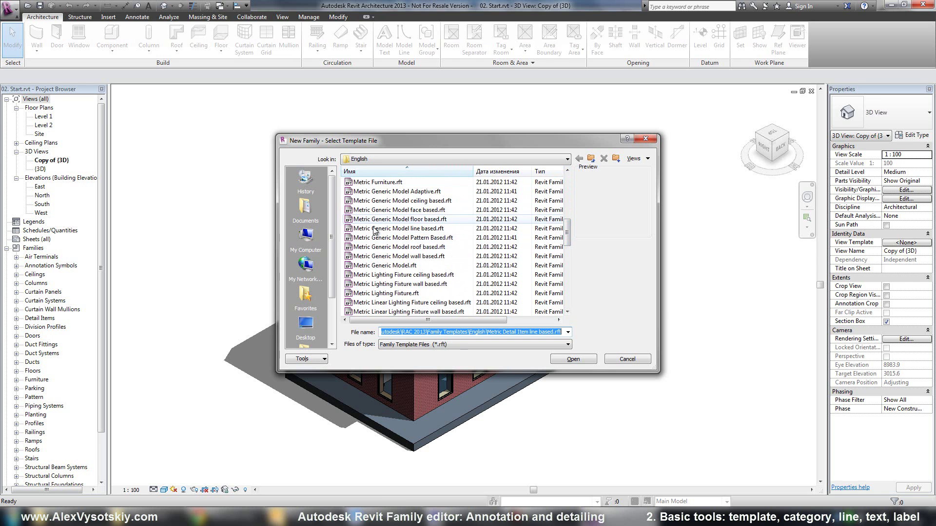
pyautogui.moveTo(569, 241); pyautogui.dragTo(567, 189)
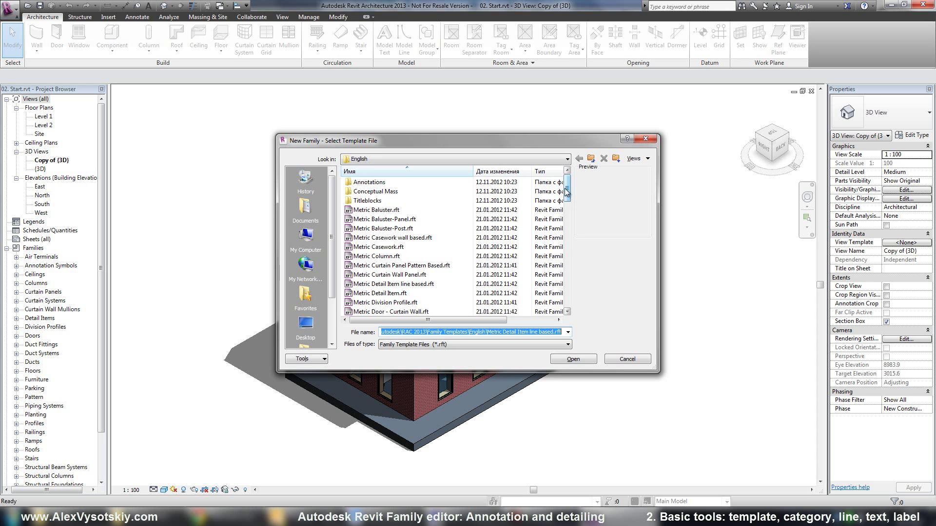
# Create a new family from the Annotations folder's Metric Generic Tag.rft template
pyautogui.doubleClick(370, 182)
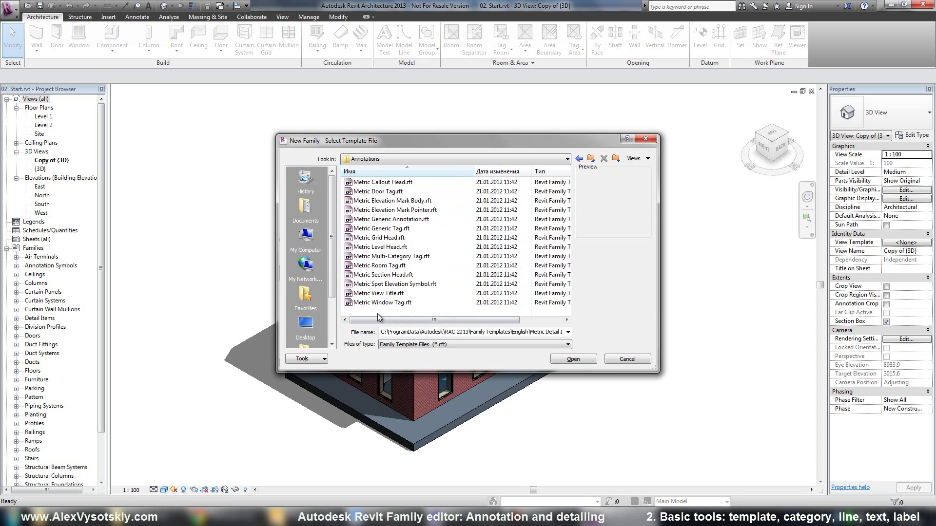
pyautogui.click(368, 229)
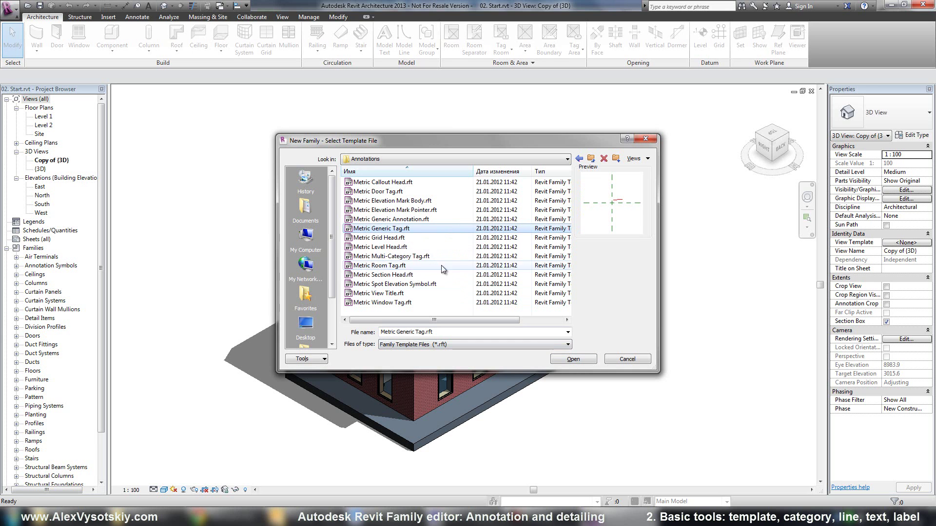
pyautogui.click(573, 360)
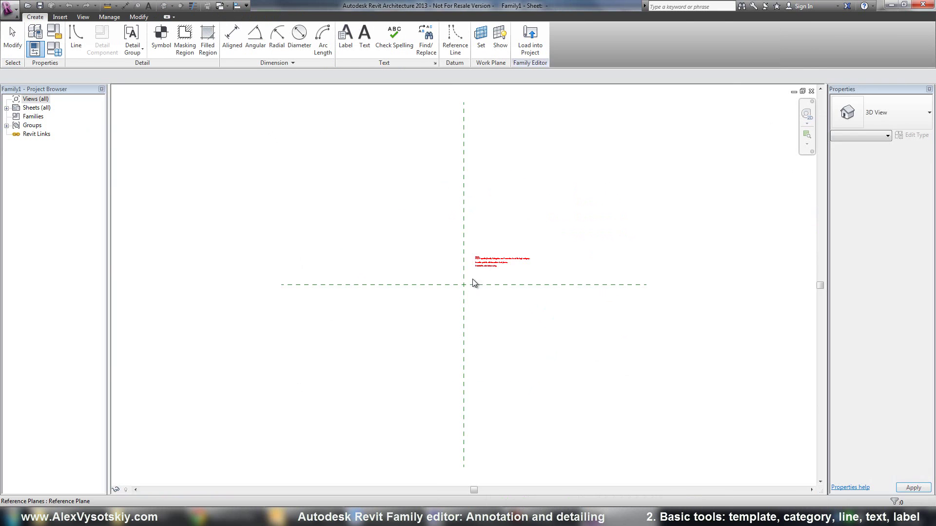
pyautogui.scroll(1, 510, 268)
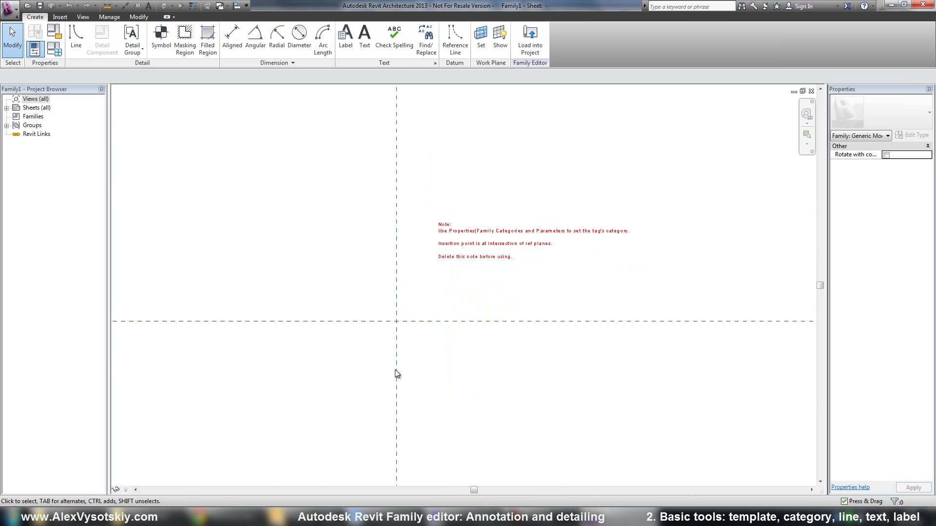
pyautogui.scroll(2, 424, 272)
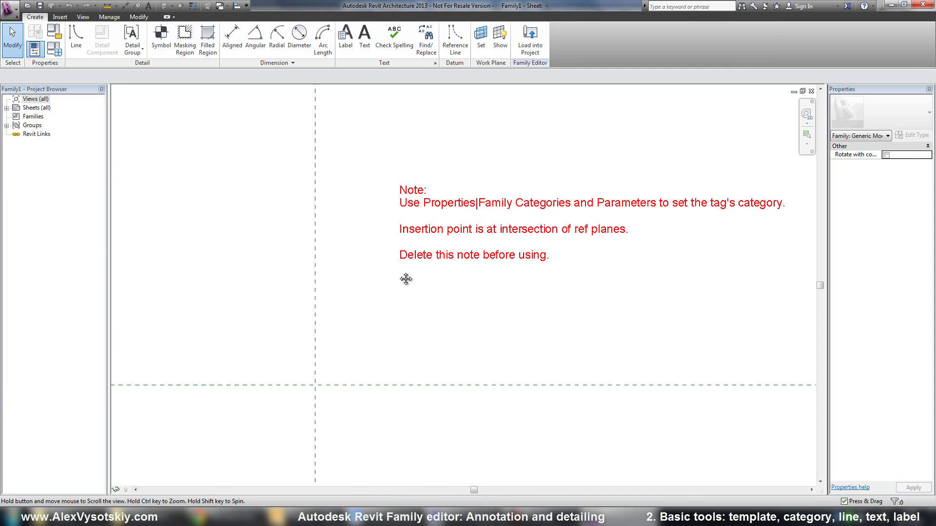
# Delete the red instructional note from the Generic Tag template
pyautogui.moveTo(439, 271); pyautogui.dragTo(406, 277, button='middle')
pyautogui.scroll(-1, 369, 279)
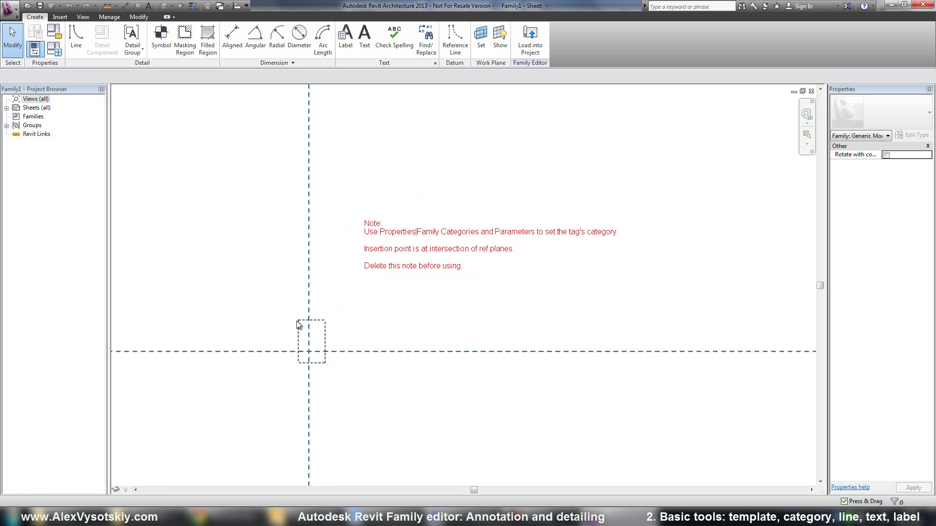
pyautogui.moveTo(293, 319); pyautogui.dragTo(324, 364)
pyautogui.click(420, 264)
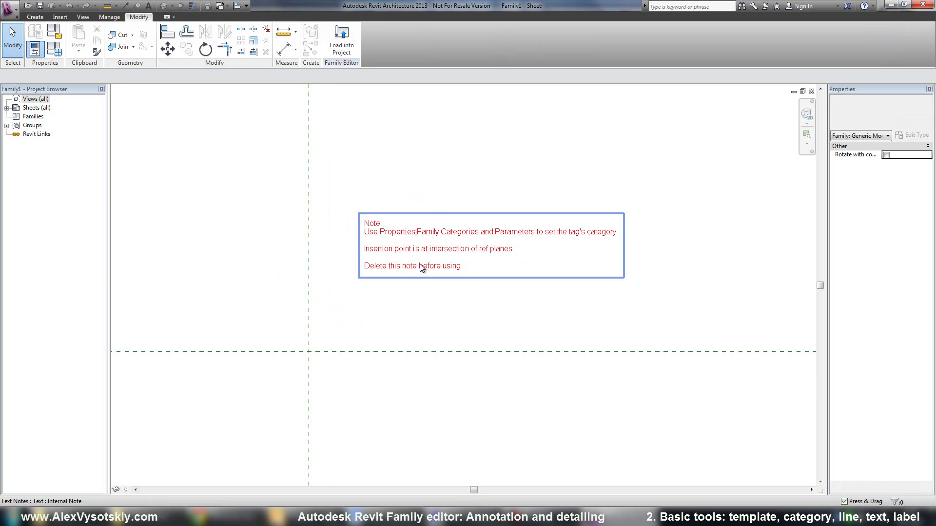
pyautogui.press('Delete')
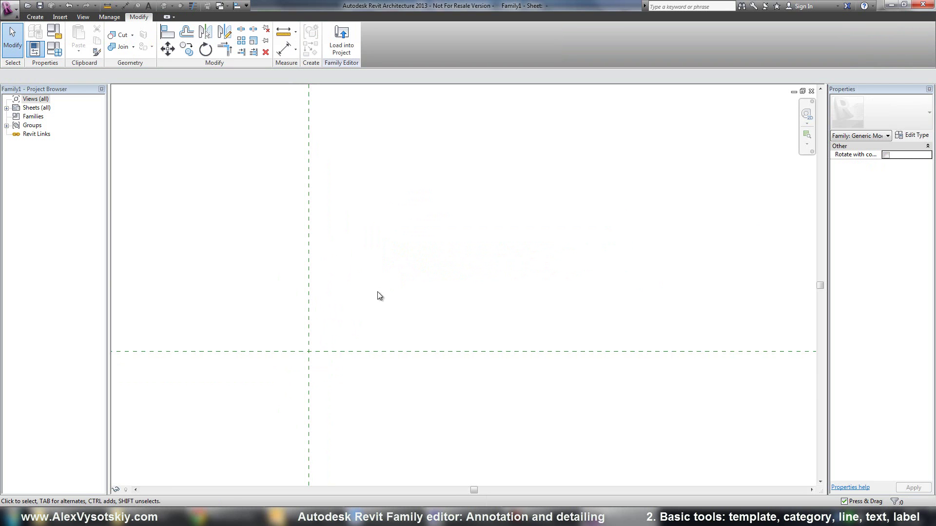
pyautogui.moveTo(314, 300)
pyautogui.mouseDown(button='middle')
pyautogui.moveTo(364, 249)
pyautogui.moveTo(331, 237)
pyautogui.mouseUp(button='middle')
# Filter the Family Category and Parameters list to Architecture categories only
pyautogui.click(57, 34)
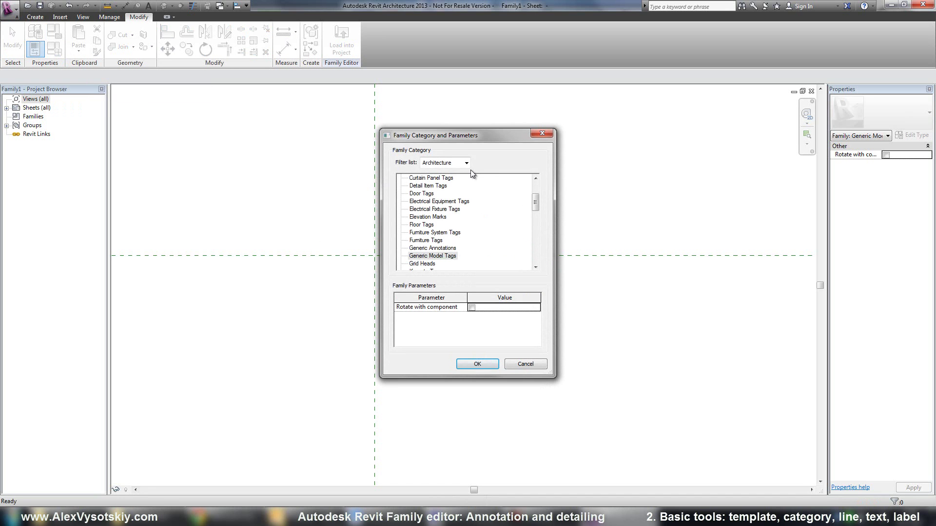
pyautogui.click(465, 162)
pyautogui.click(425, 180)
pyautogui.click(424, 196)
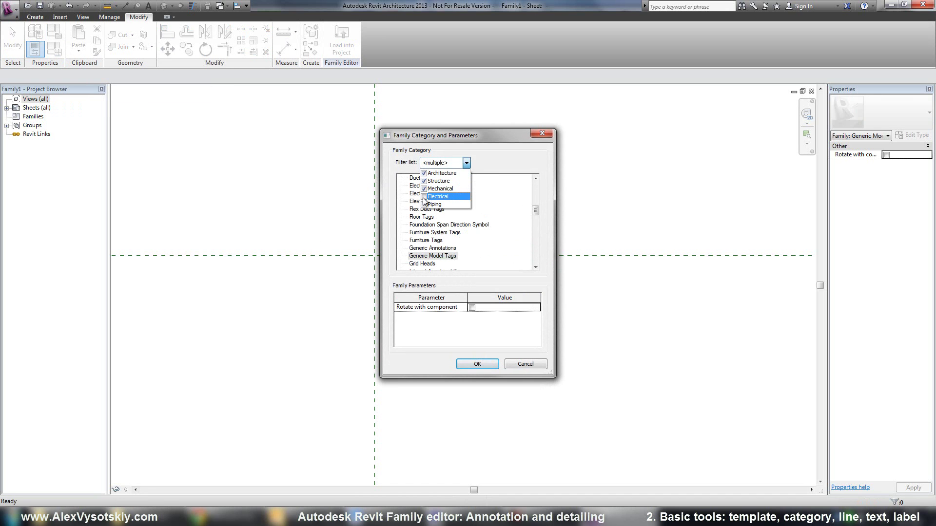
pyautogui.click(536, 213)
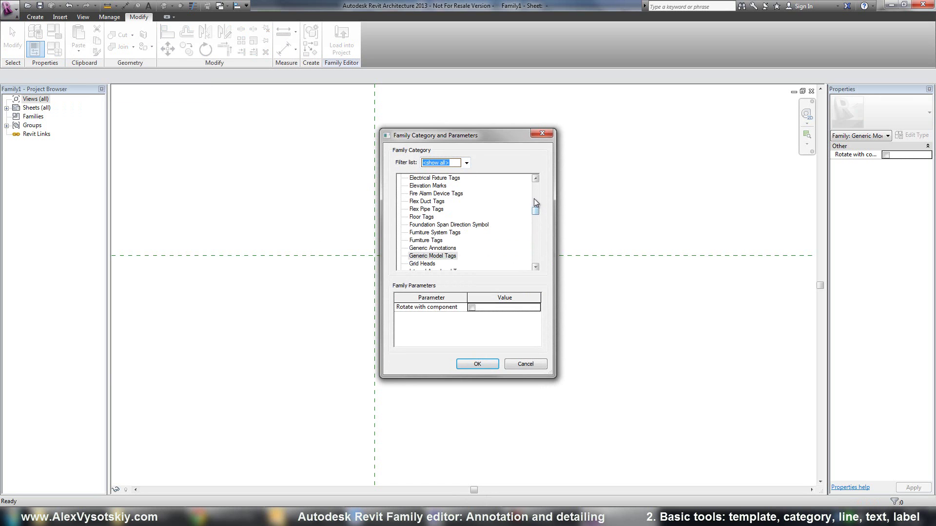
pyautogui.moveTo(534, 213)
pyautogui.mouseDown()
pyautogui.moveTo(535, 179)
pyautogui.moveTo(535, 257)
pyautogui.moveTo(535, 214)
pyautogui.mouseUp()
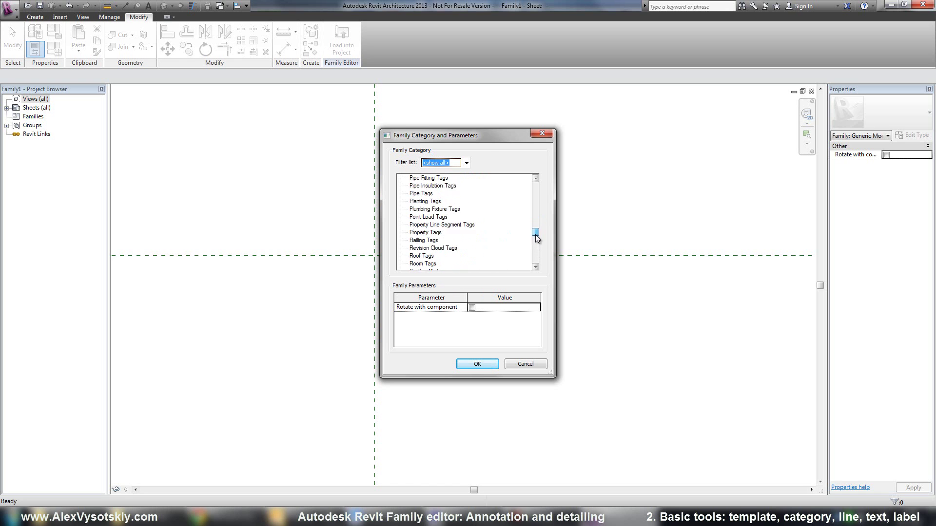
pyautogui.click(466, 162)
pyautogui.click(424, 180)
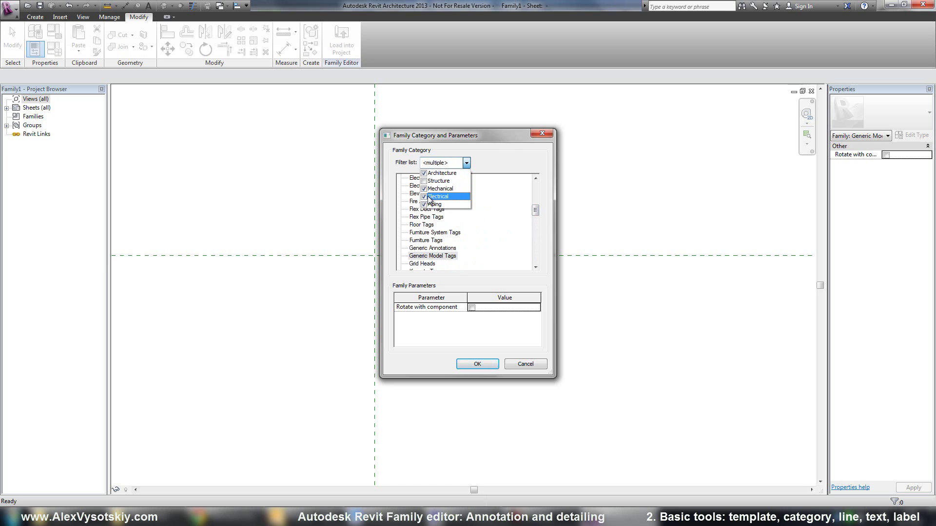
pyautogui.click(423, 189)
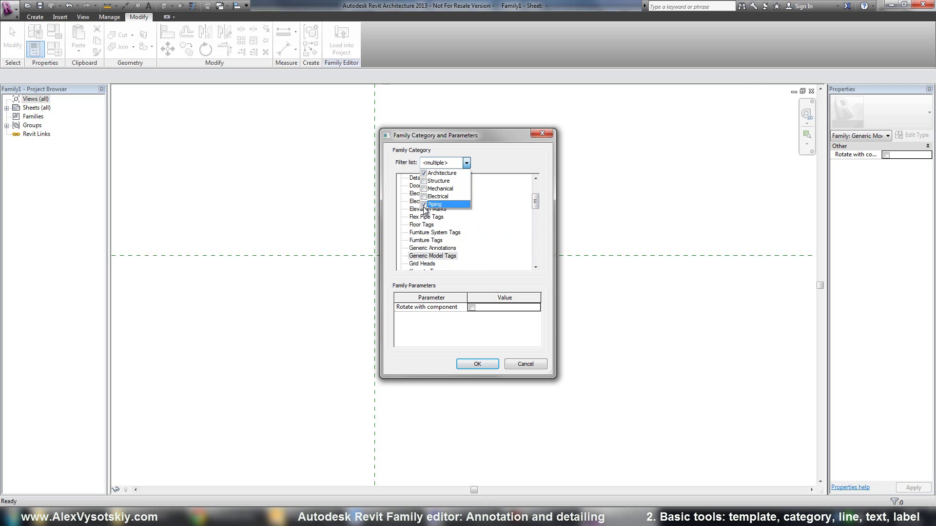
pyautogui.click(505, 208)
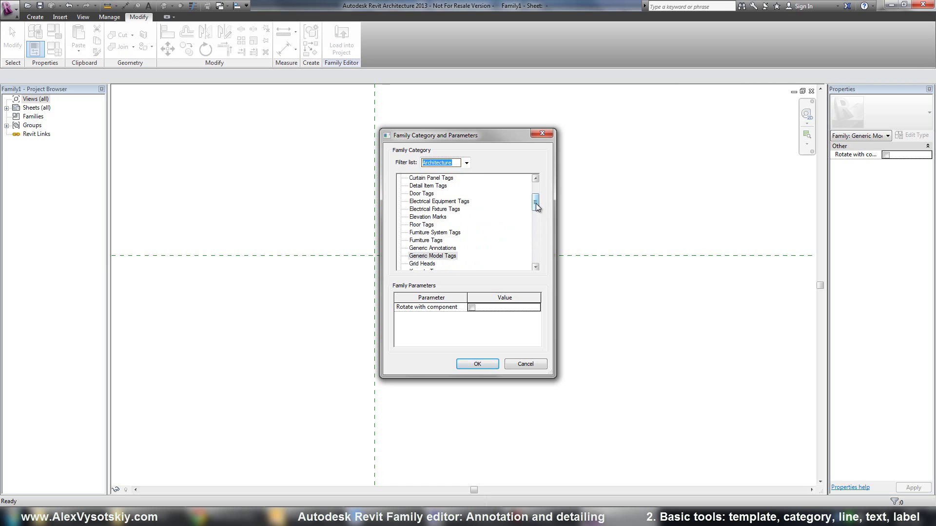
pyautogui.moveTo(537, 205); pyautogui.dragTo(538, 196)
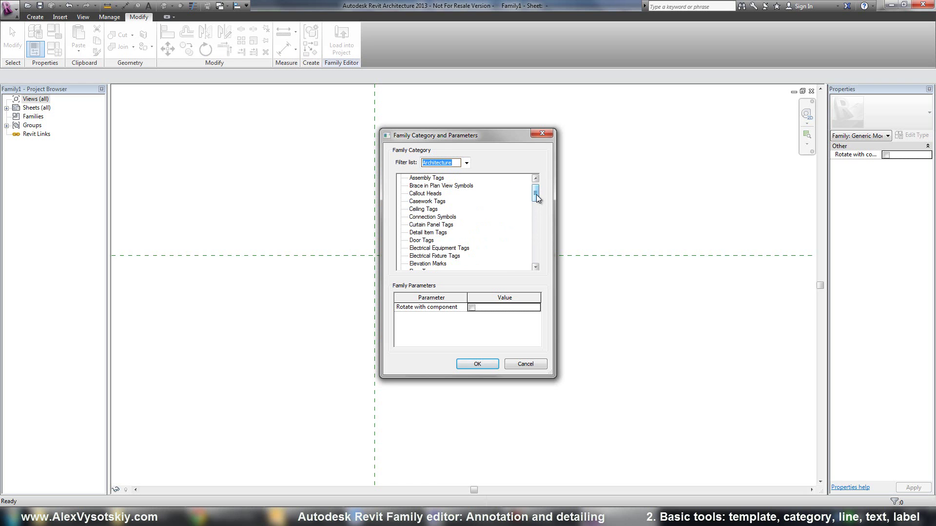
pyautogui.moveTo(537, 197); pyautogui.dragTo(538, 201)
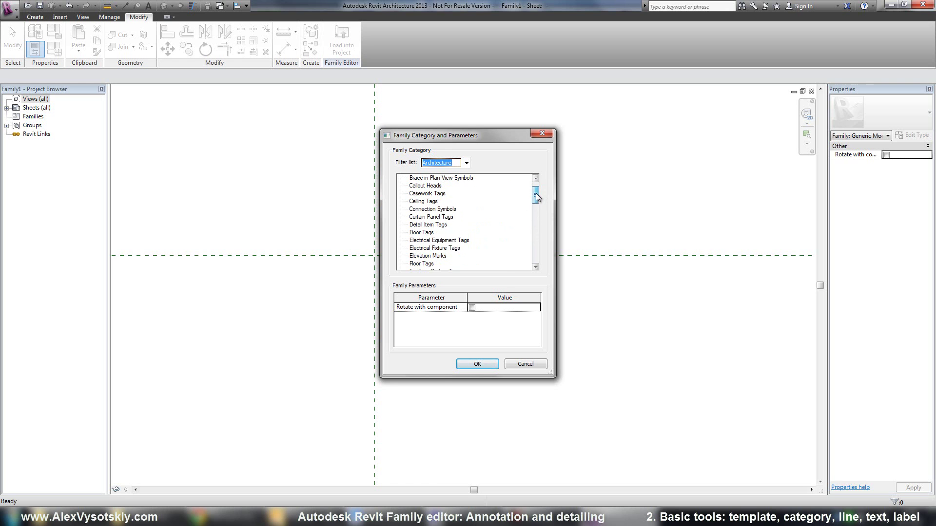
# Set the family category to Door Tags and confirm
pyautogui.click(424, 217)
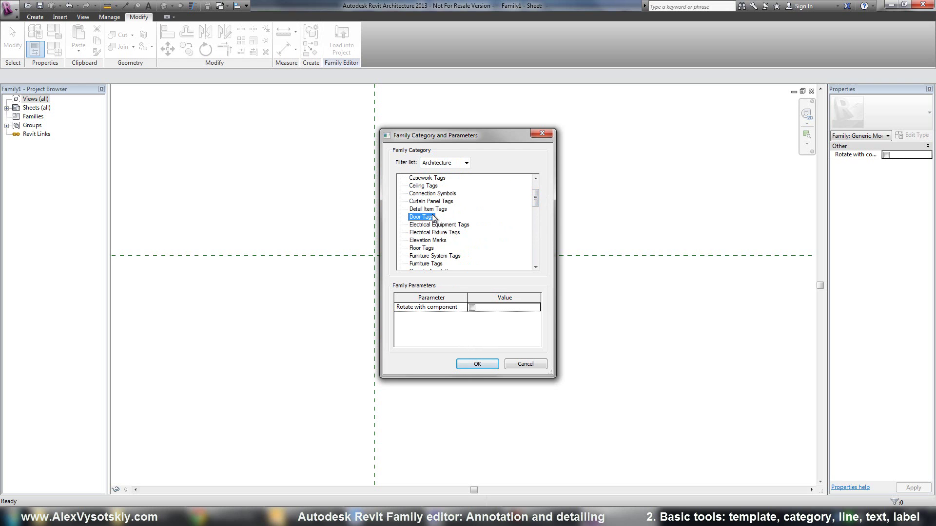
pyautogui.click(479, 365)
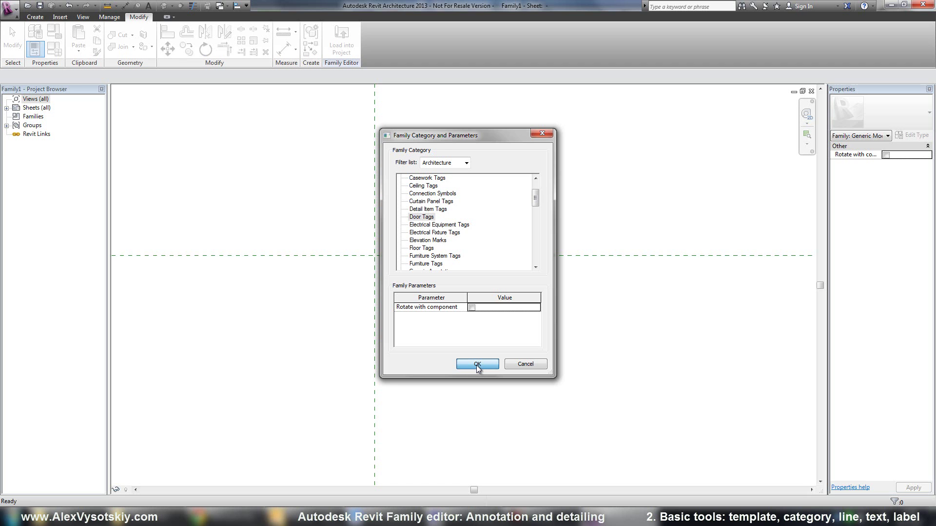
pyautogui.click(478, 365)
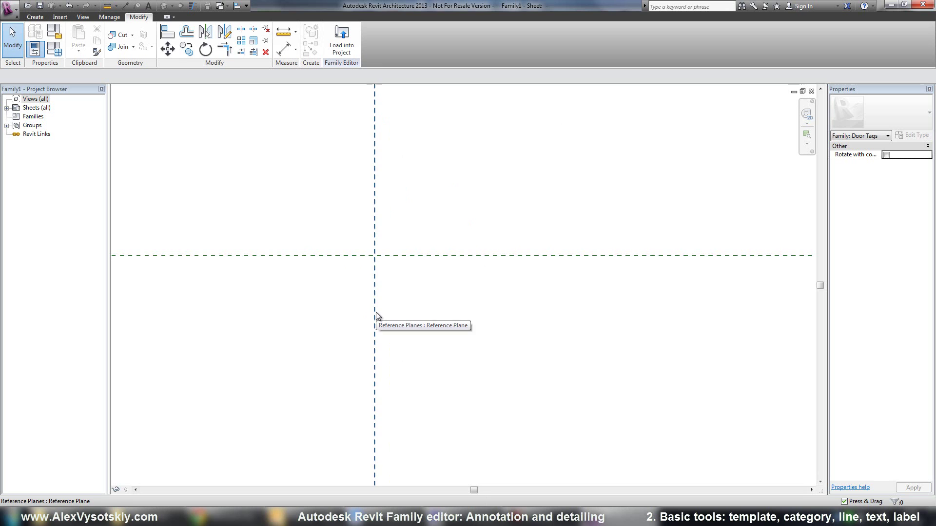
# Draw a closed four-sided outline with chained lines
pyautogui.click(35, 17)
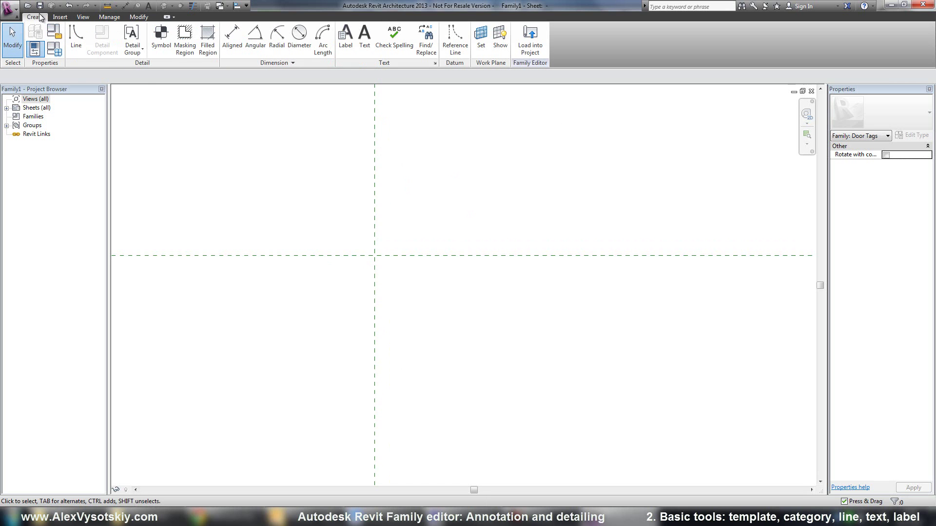
pyautogui.click(75, 38)
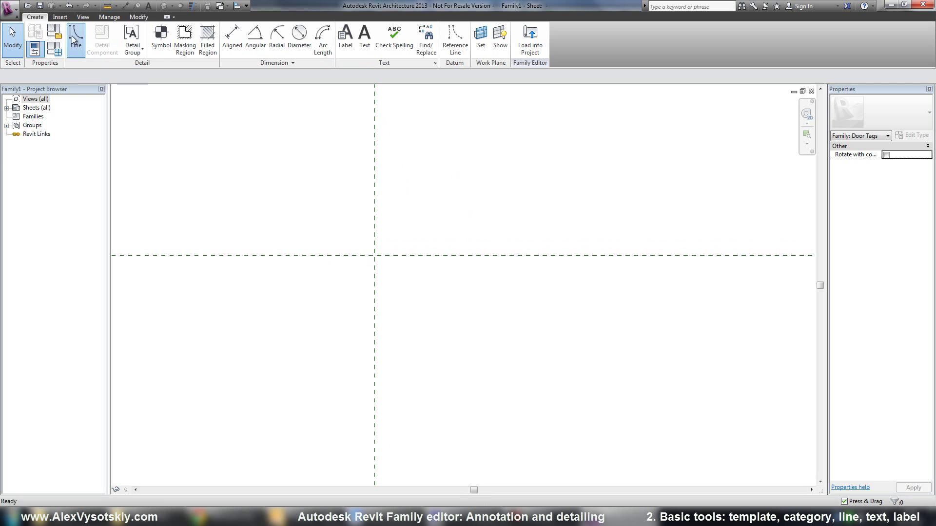
pyautogui.click(348, 226)
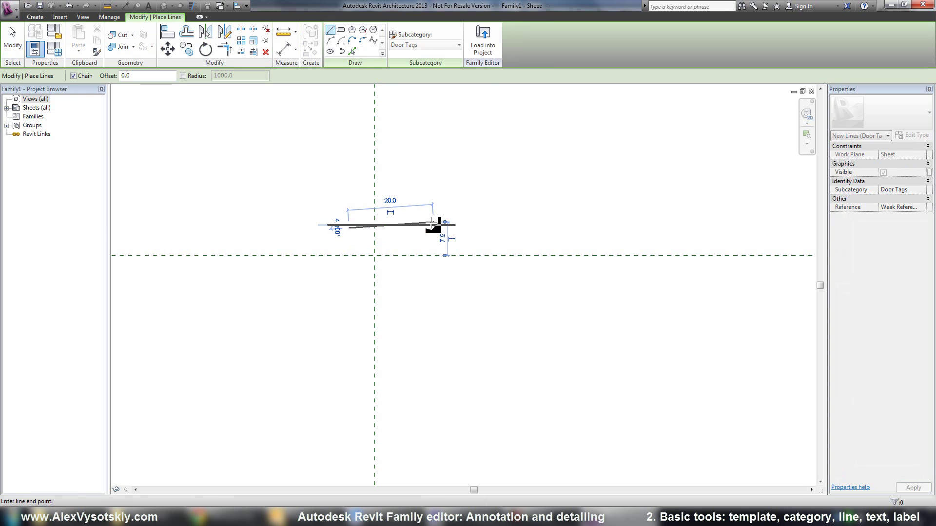
pyautogui.click(439, 223)
pyautogui.click(431, 264)
pyautogui.click(332, 276)
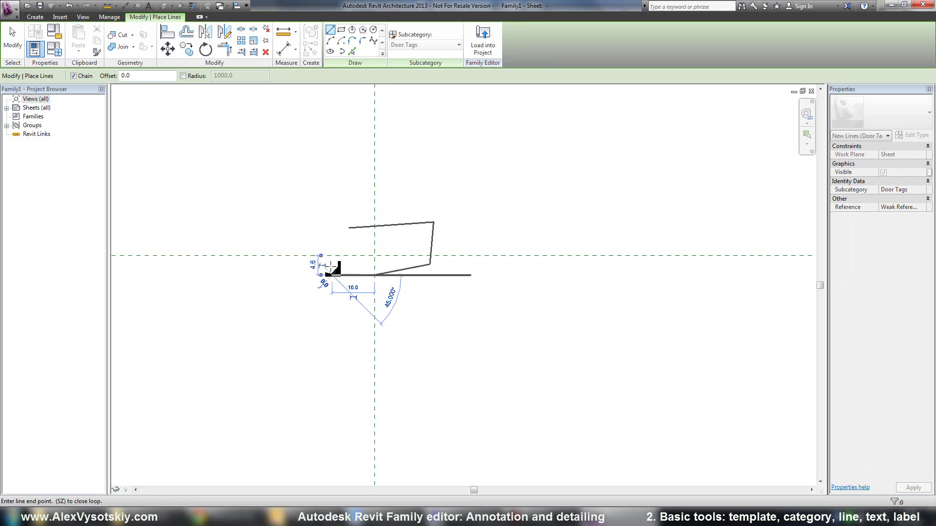
pyautogui.click(348, 226)
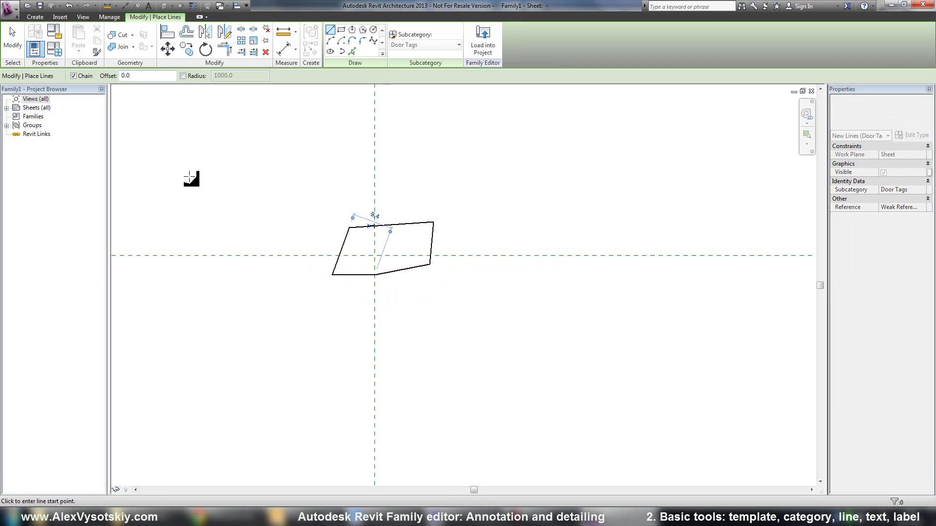
# Add small circles at the outline's top-right and bottom-left corners
pyautogui.click(379, 34)
pyautogui.click(434, 221)
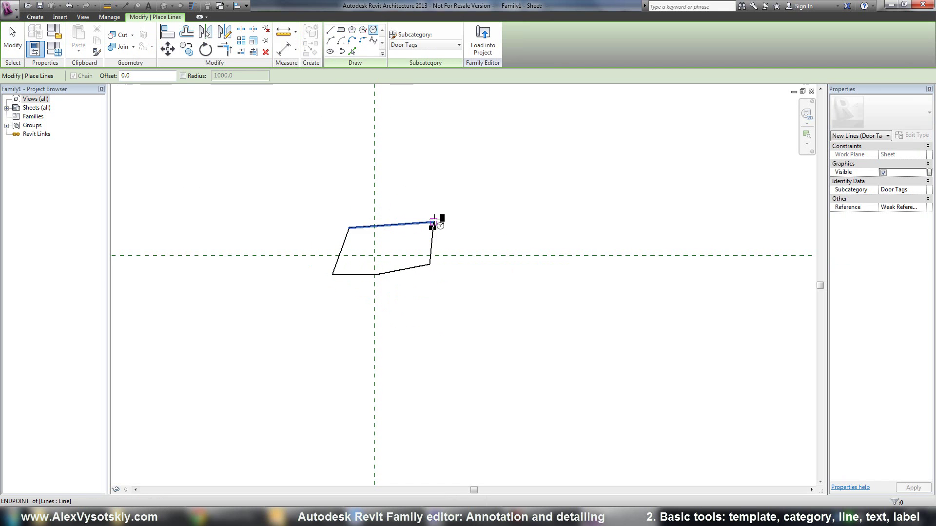
pyautogui.click(334, 275)
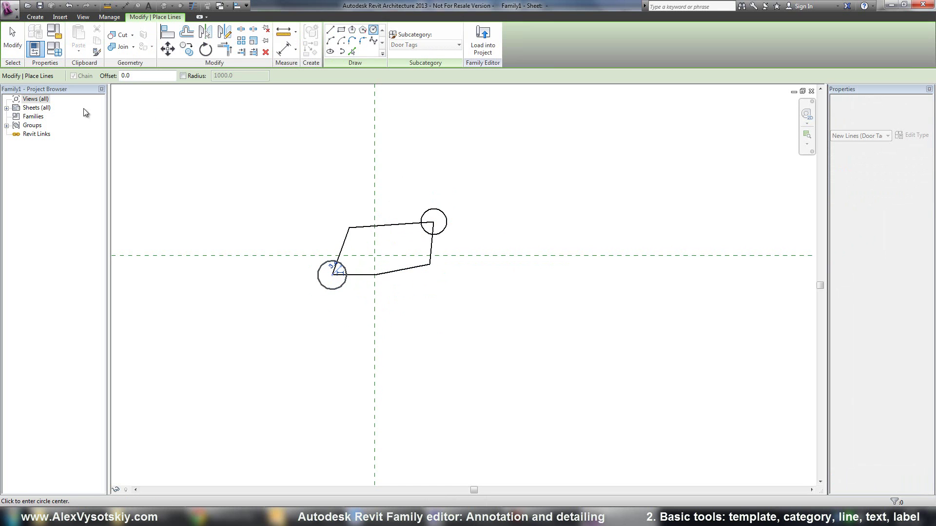
pyautogui.click(13, 40)
pyautogui.click(35, 17)
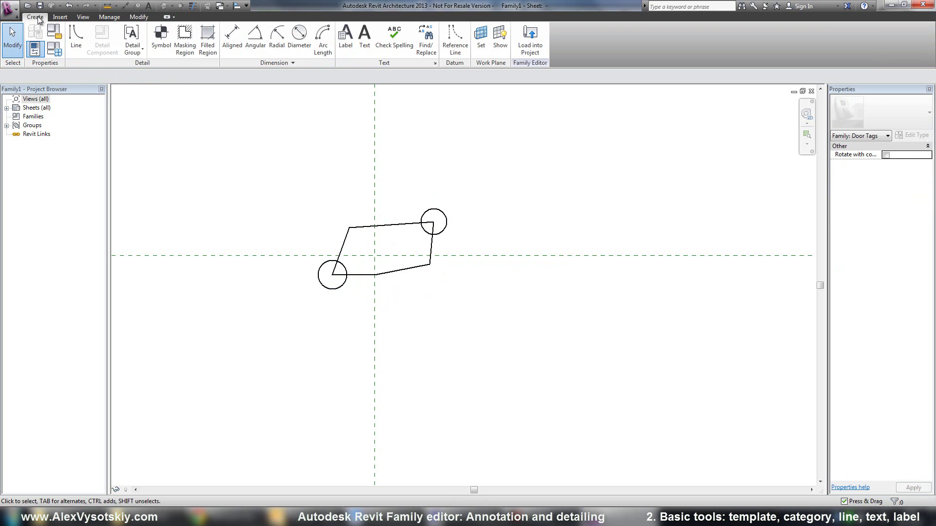
# Place a 'Door tag example' text note above the outline and move it up-left
pyautogui.click(367, 38)
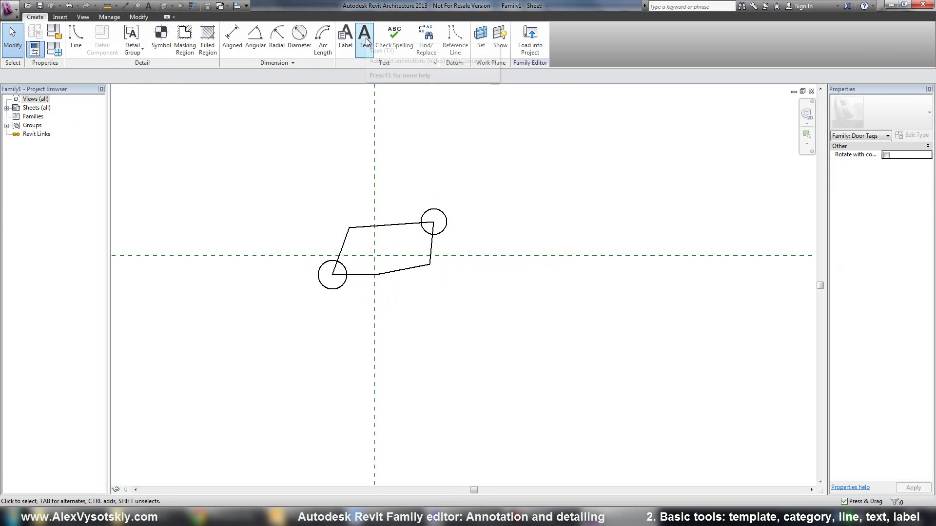
pyautogui.click(377, 194)
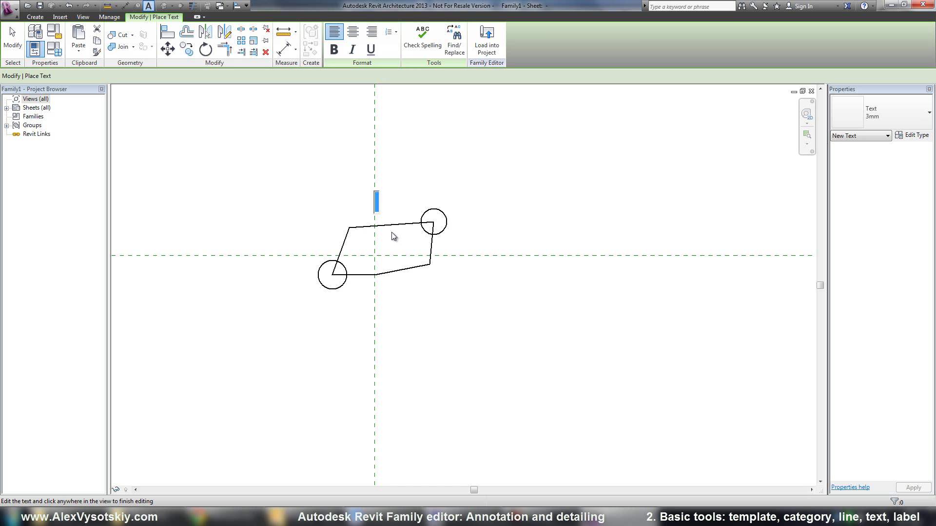
pyautogui.write('Вщщу')
pyautogui.press('BackSpace')
pyautogui.write('к')
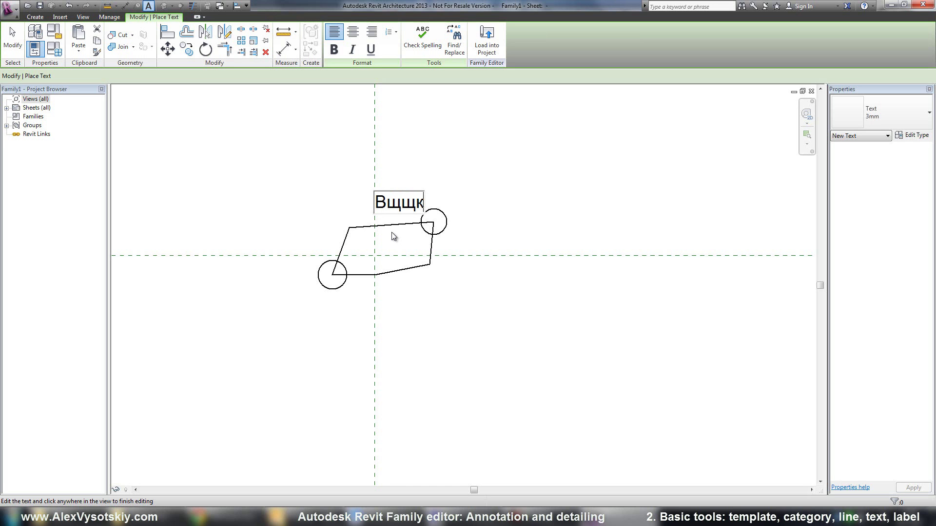
pyautogui.press('Pause')
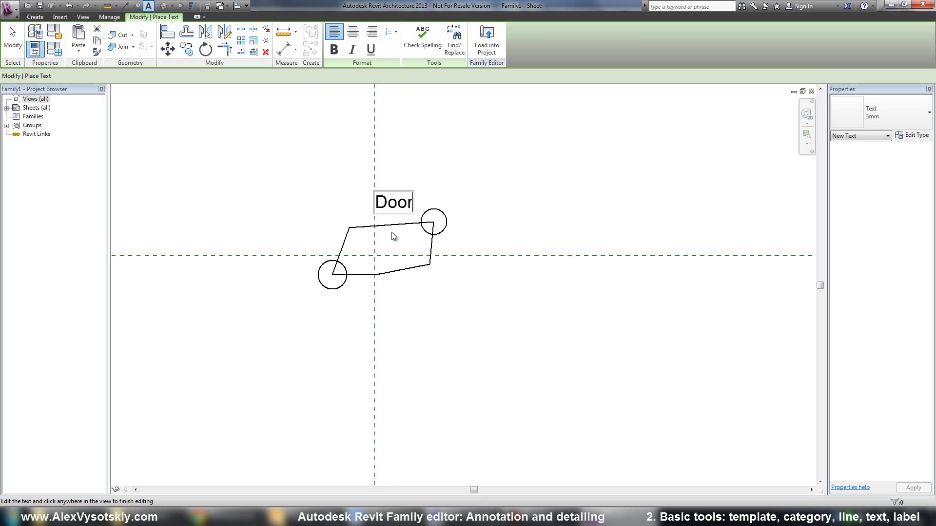
pyautogui.write('t')
pyautogui.press('BackSpace')
pyautogui.write('tag')
pyautogui.write(' exam')
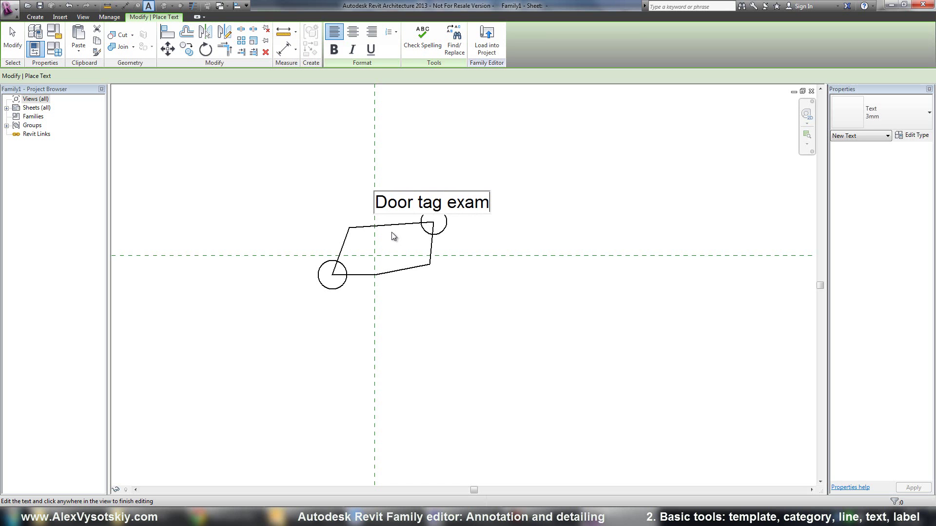
pyautogui.write('o')
pyautogui.press('BackSpace')
pyautogui.write('ple')
pyautogui.click(495, 180)
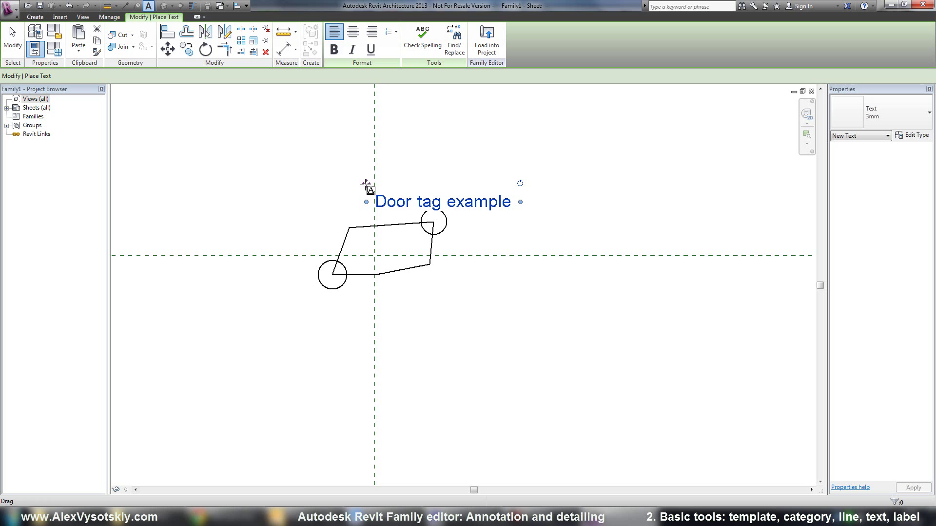
pyautogui.moveTo(366, 183); pyautogui.dragTo(307, 177)
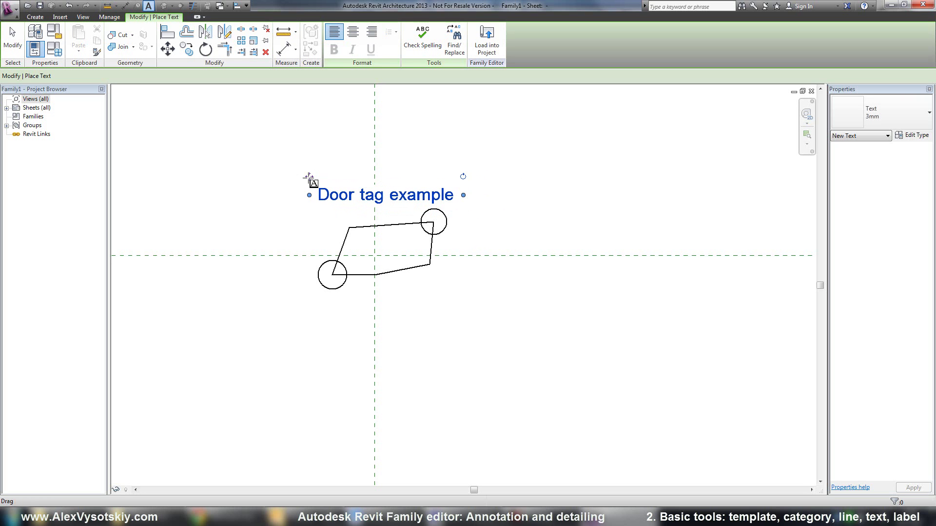
pyautogui.click(512, 329)
# Re-edit the 'Door tag example' note's text, then deselect it
pyautogui.doubleClick(338, 202)
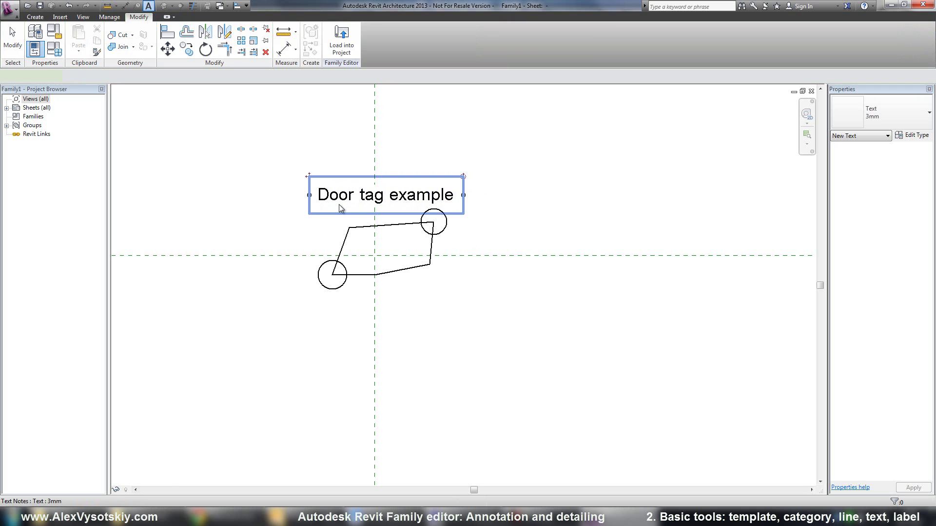
pyautogui.press('Escape')
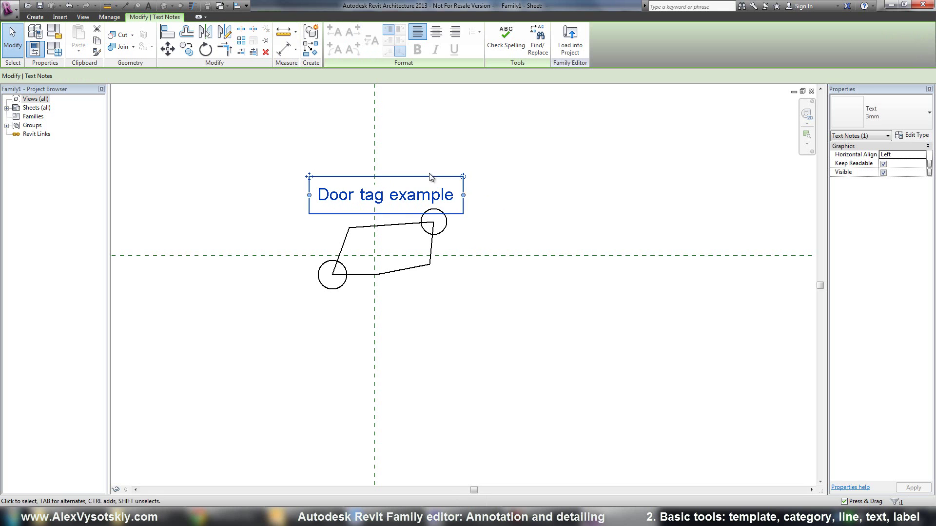
pyautogui.click(360, 202)
pyautogui.moveTo(318, 195); pyautogui.dragTo(457, 195)
pyautogui.click(455, 196)
pyautogui.click(323, 195)
pyautogui.click(518, 183)
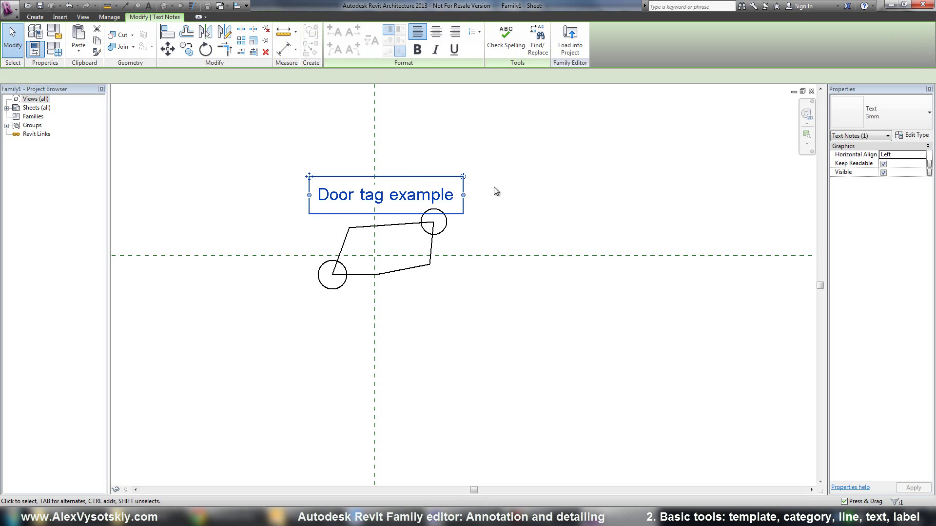
pyautogui.click(460, 157)
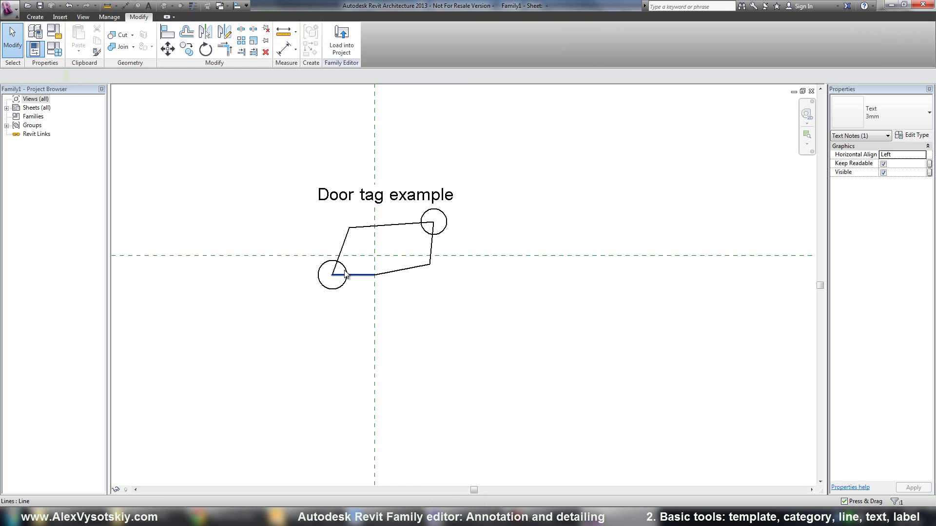
pyautogui.click(198, 125)
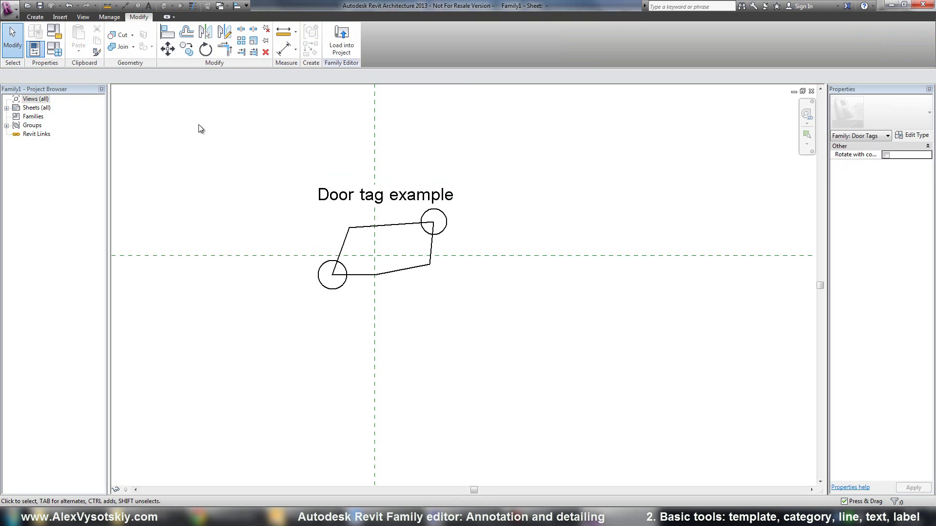
# Verify Door Tags is still the family category, then begin placing a label
pyautogui.click(39, 17)
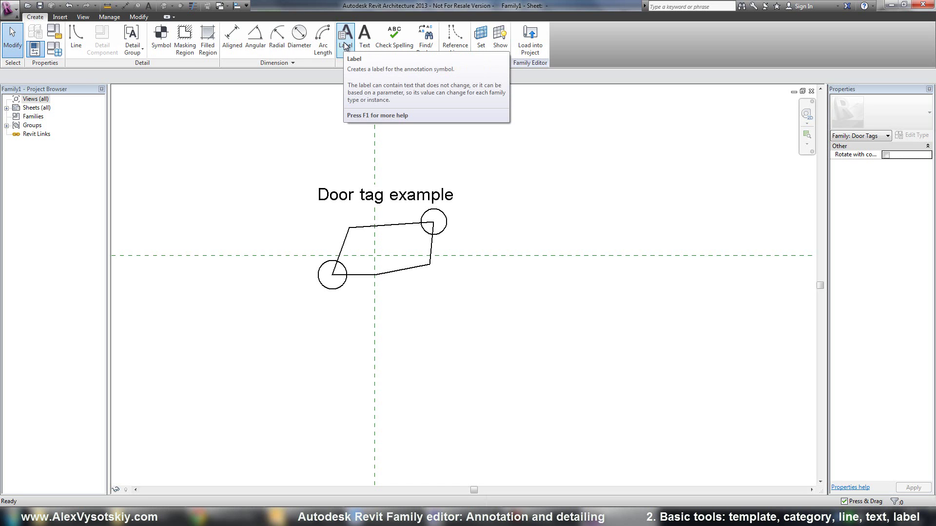
pyautogui.click(57, 35)
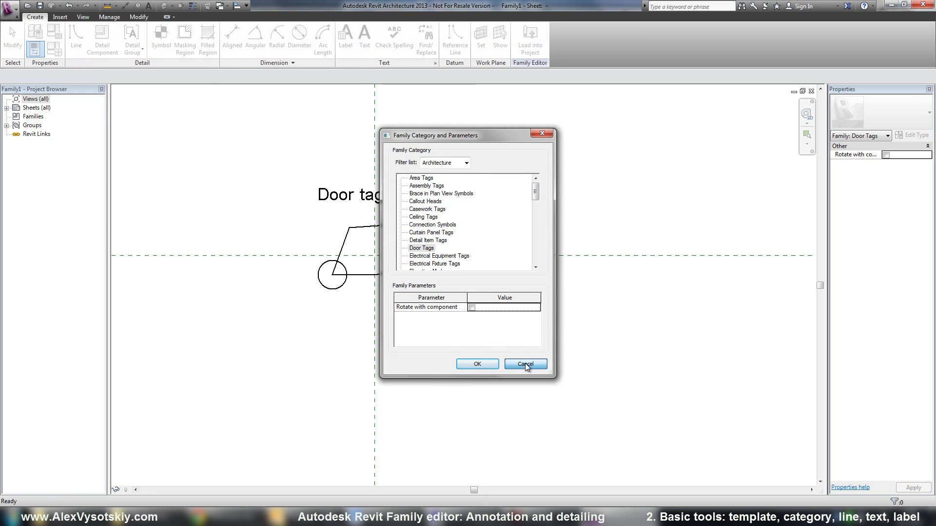
pyautogui.click(525, 364)
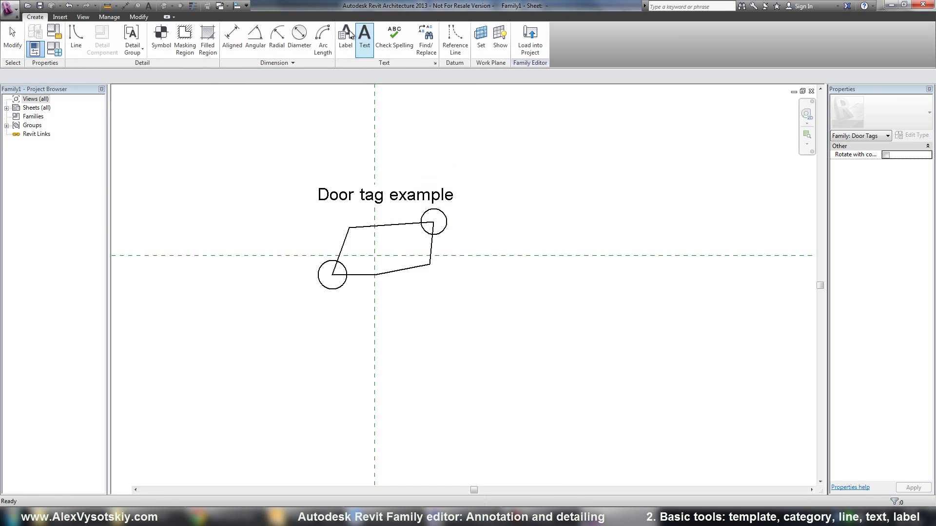
pyautogui.click(345, 37)
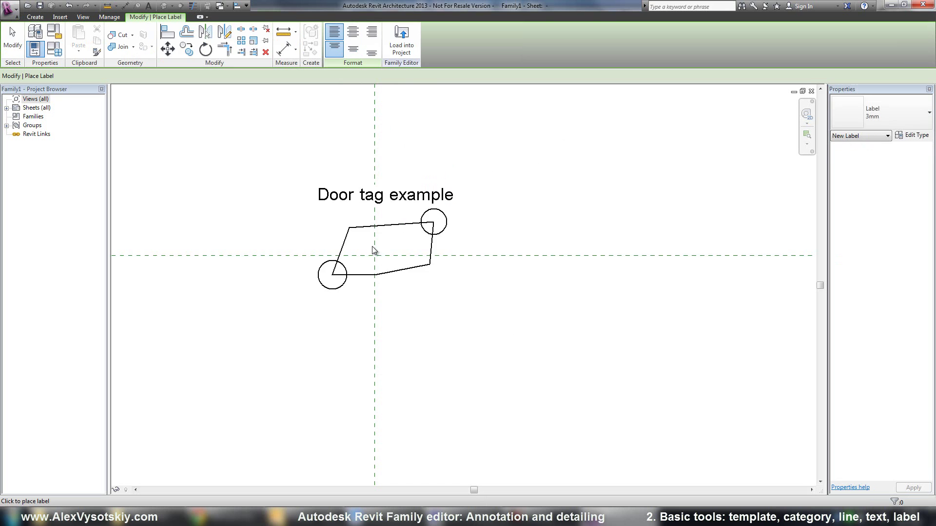
# Cancel the first label attempt without choosing any parameters
pyautogui.click(372, 246)
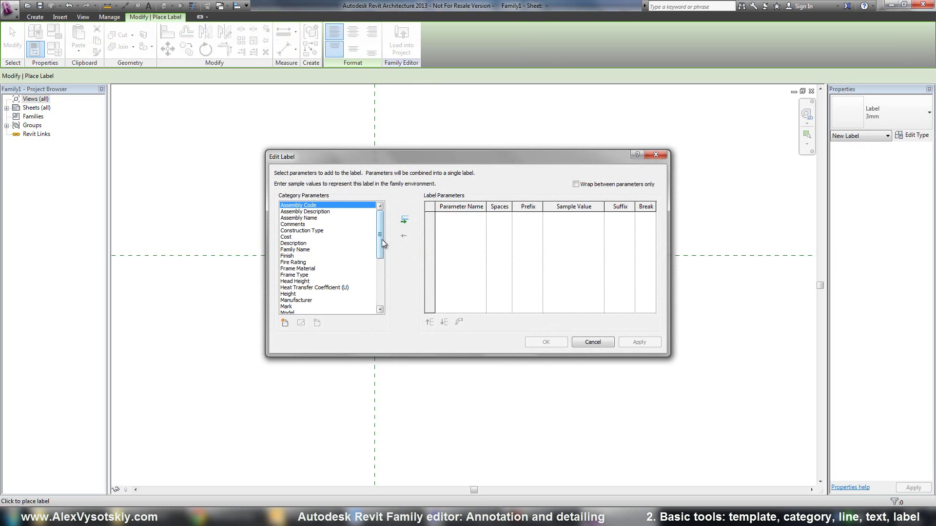
pyautogui.moveTo(382, 239); pyautogui.dragTo(382, 293)
pyautogui.click(592, 343)
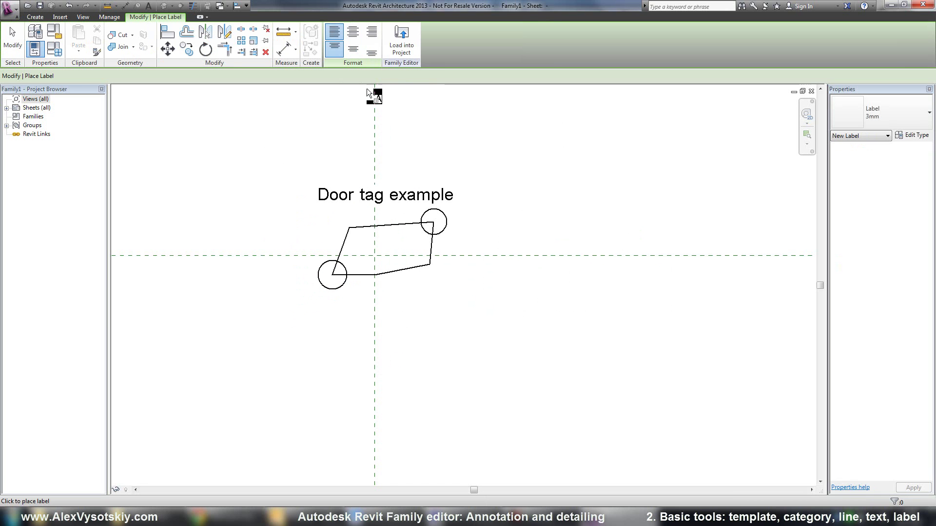
pyautogui.click(12, 36)
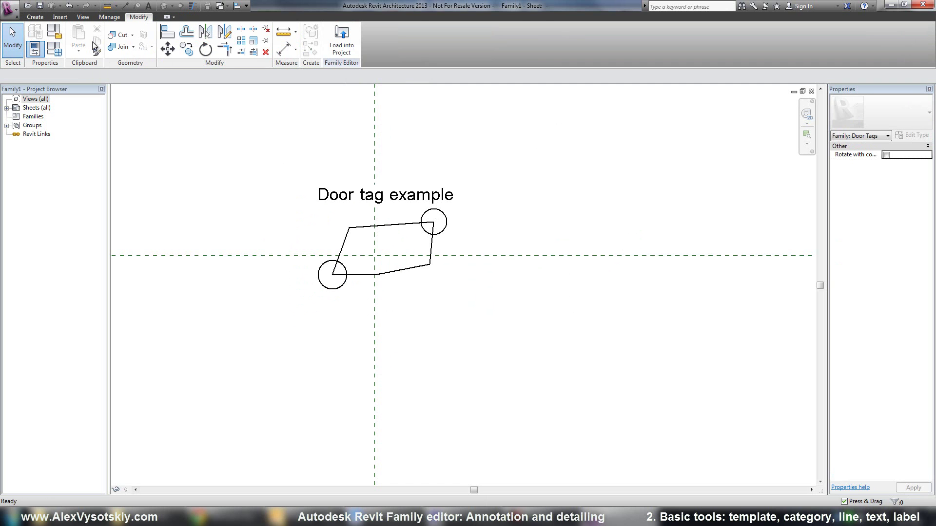
pyautogui.click(35, 17)
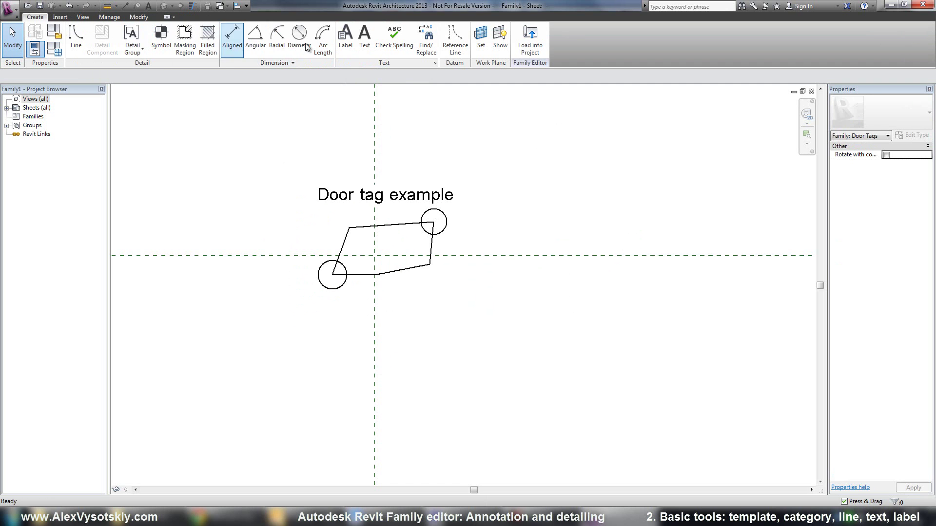
# Place a Mark label showing 1i inside the tag outline
pyautogui.click(346, 35)
pyautogui.click(375, 247)
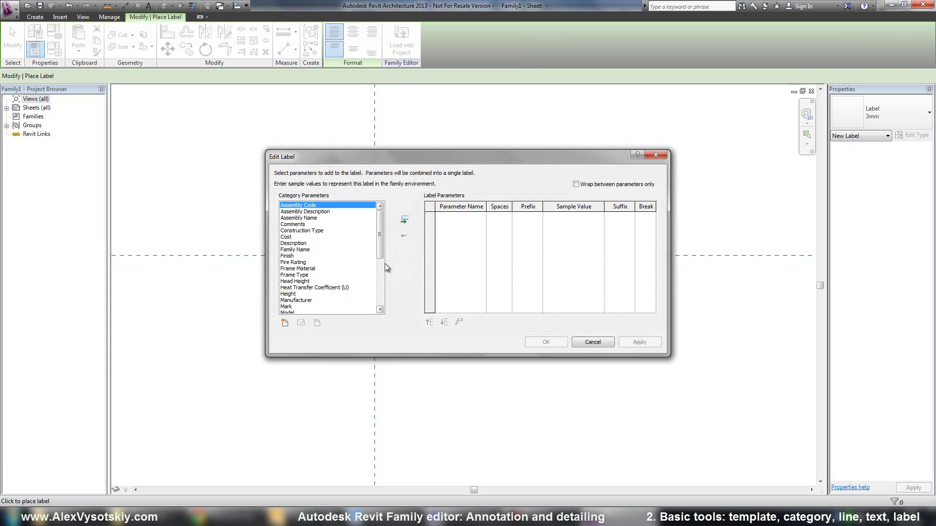
pyautogui.moveTo(380, 221); pyautogui.dragTo(380, 218)
pyautogui.moveTo(380, 223); pyautogui.dragTo(385, 285)
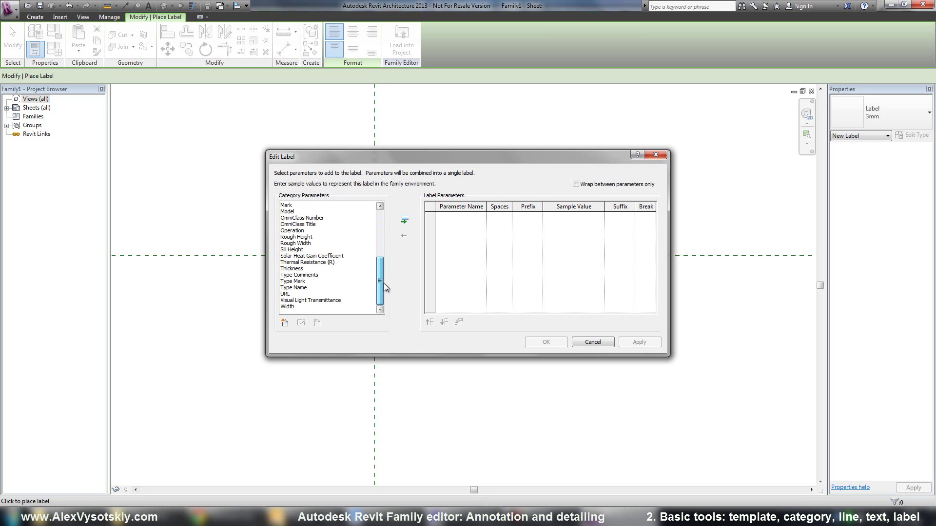
pyautogui.moveTo(383, 276); pyautogui.dragTo(381, 241)
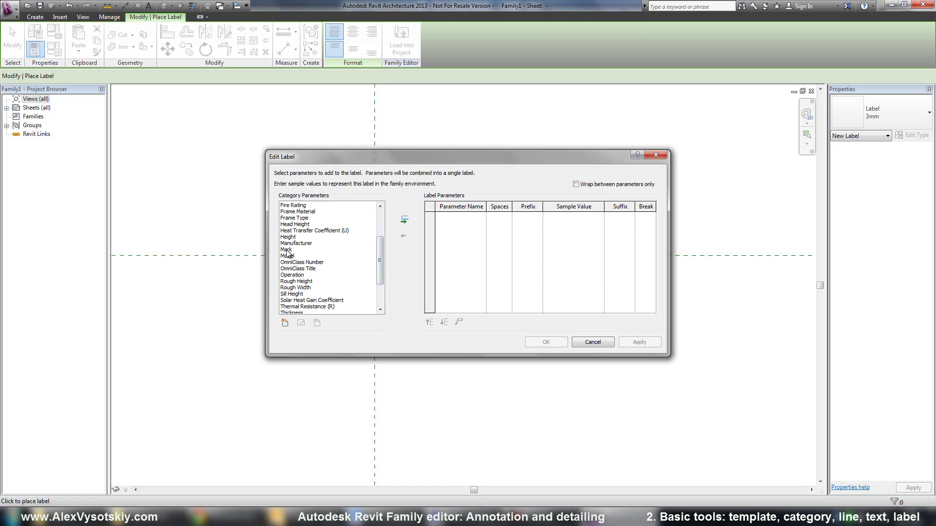
pyautogui.doubleClick(288, 249)
pyautogui.click(546, 342)
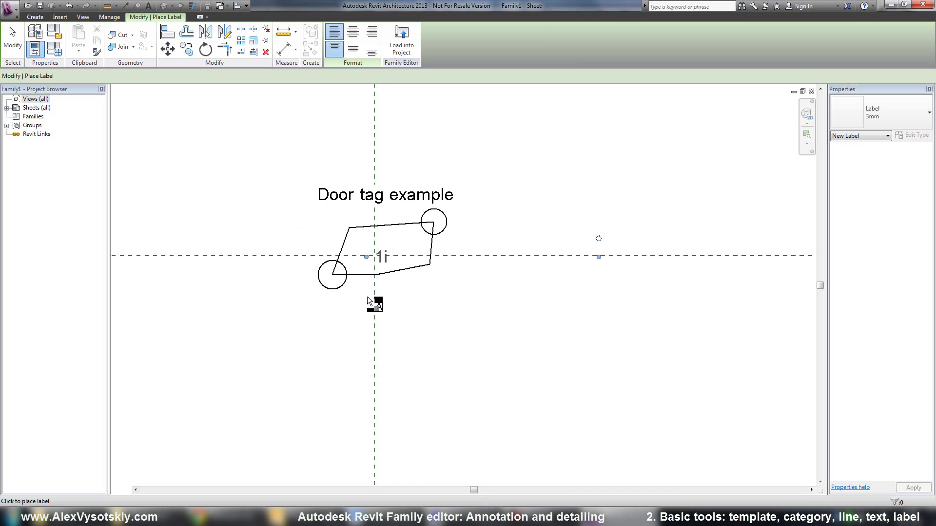
# Add a Cost label showing $123.45 below the tag shape
pyautogui.click(372, 296)
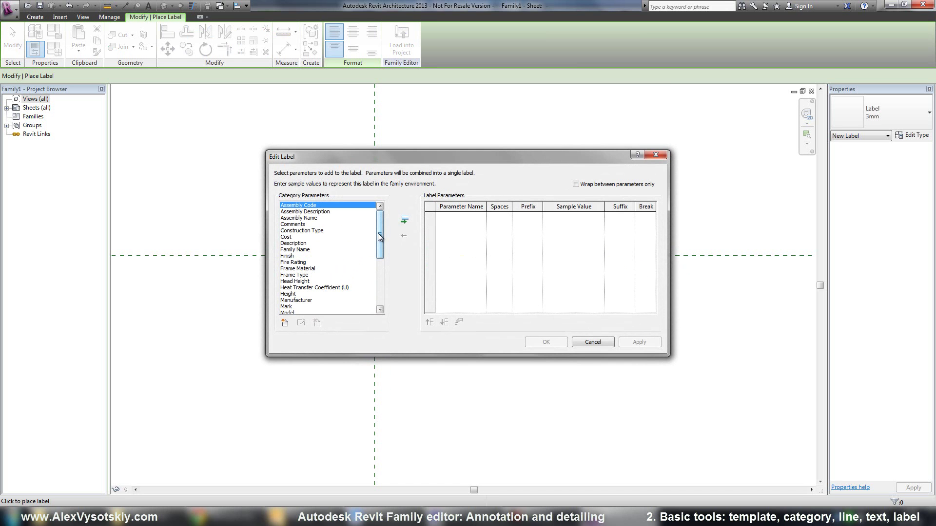
pyautogui.moveTo(380, 234); pyautogui.dragTo(380, 244)
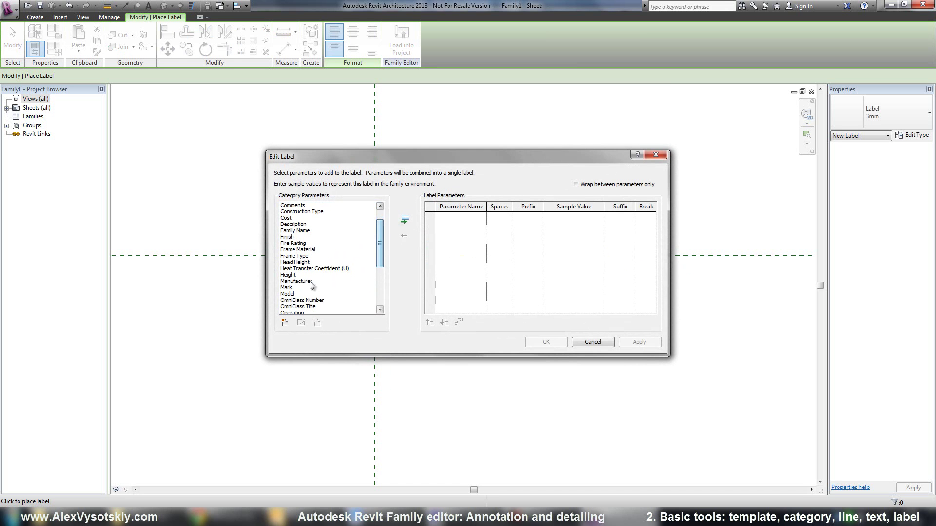
pyautogui.doubleClick(286, 218)
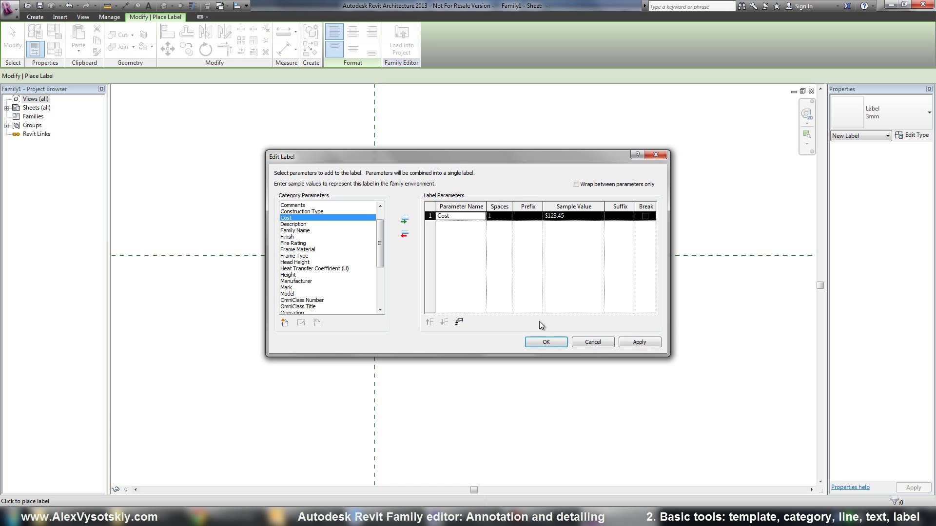
pyautogui.click(545, 343)
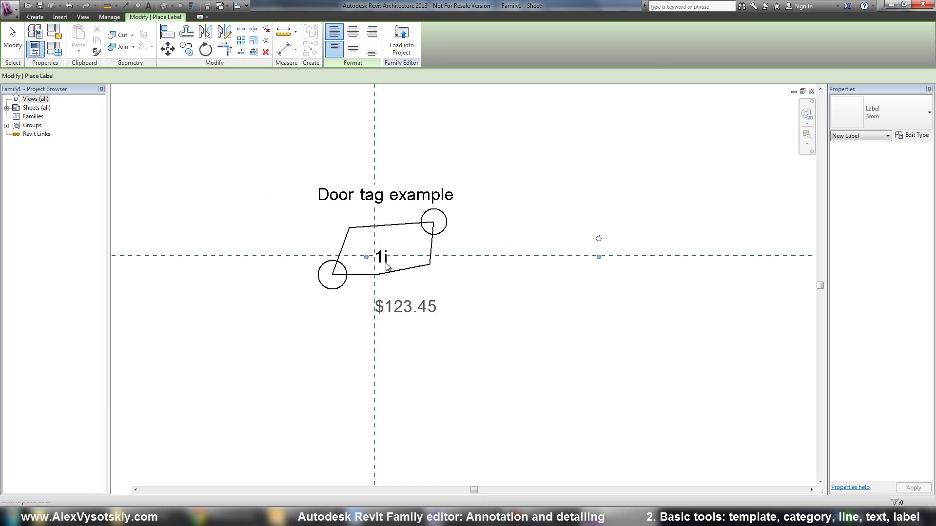
# Move the 1i label up-left and the $123.45 label up beneath the shape
pyautogui.press('Escape')
pyautogui.click(401, 258)
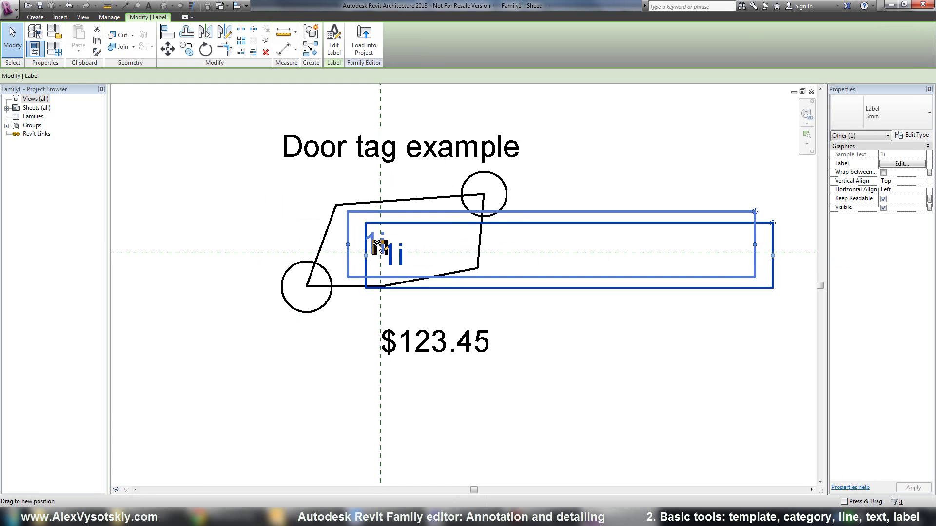
pyautogui.moveTo(402, 258); pyautogui.dragTo(380, 248)
pyautogui.click(432, 338)
pyautogui.moveTo(431, 338); pyautogui.dragTo(383, 320)
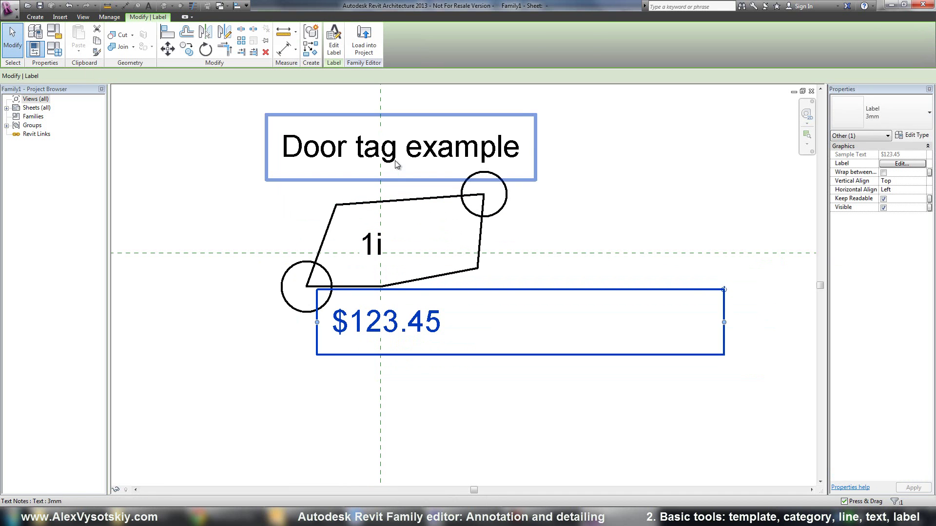
# Set Horizontal Align to Center for both labels in Properties
pyautogui.click(398, 139)
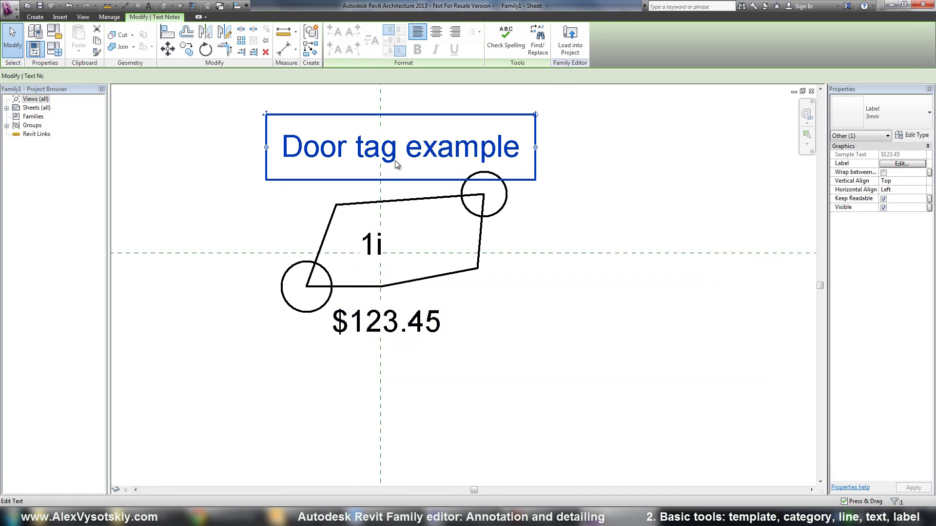
pyautogui.click(403, 330)
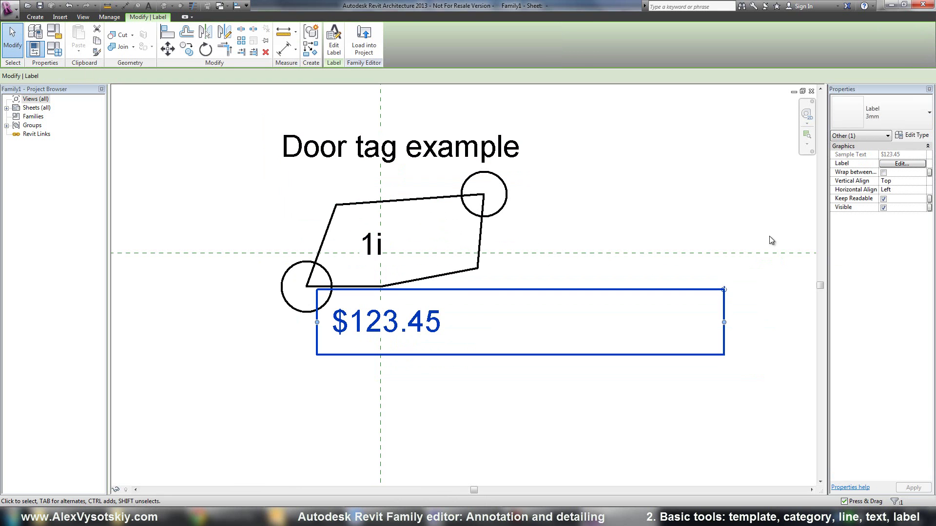
pyautogui.keyDown('ctrl'); pyautogui.click(373, 243); pyautogui.keyUp('ctrl')
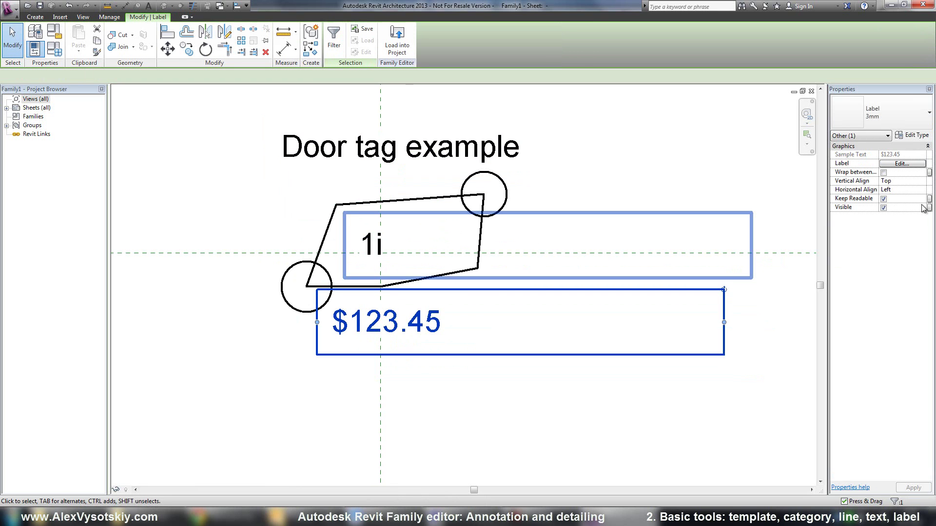
pyautogui.click(900, 181)
pyautogui.click(922, 182)
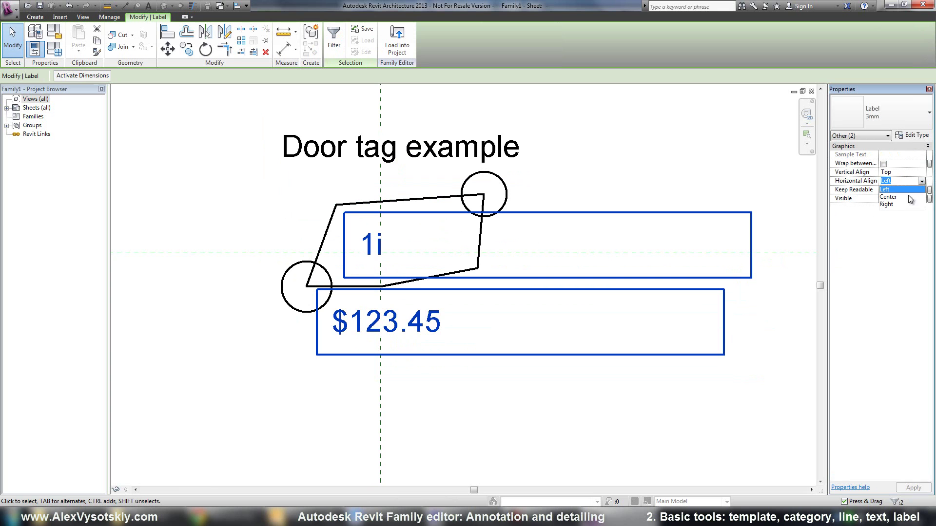
pyautogui.click(899, 198)
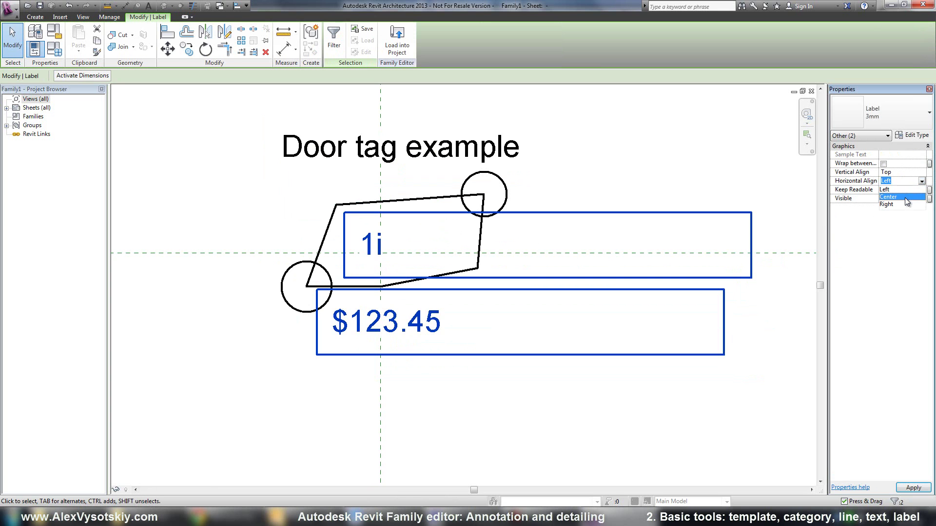
pyautogui.click(709, 331)
# Shift the $123.45 label left and shrink the 1i label inside the shape
pyautogui.click(483, 320)
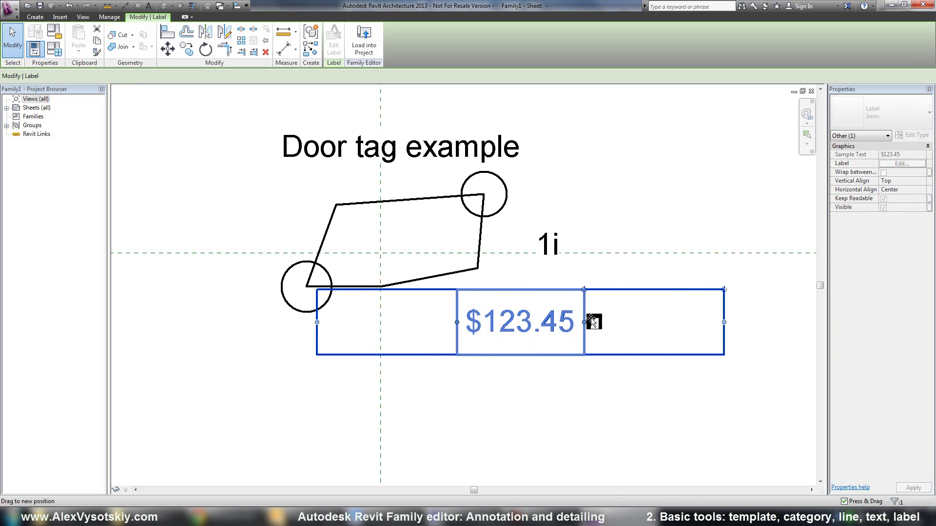
pyautogui.click(581, 322)
pyautogui.moveTo(519, 322); pyautogui.dragTo(438, 323)
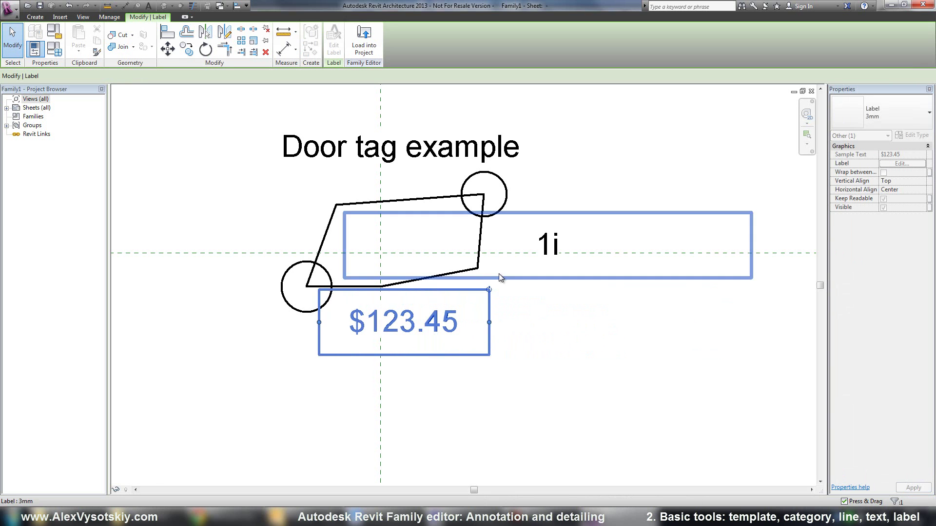
pyautogui.click(499, 285)
pyautogui.click(750, 251)
pyautogui.moveTo(750, 253); pyautogui.dragTo(390, 243)
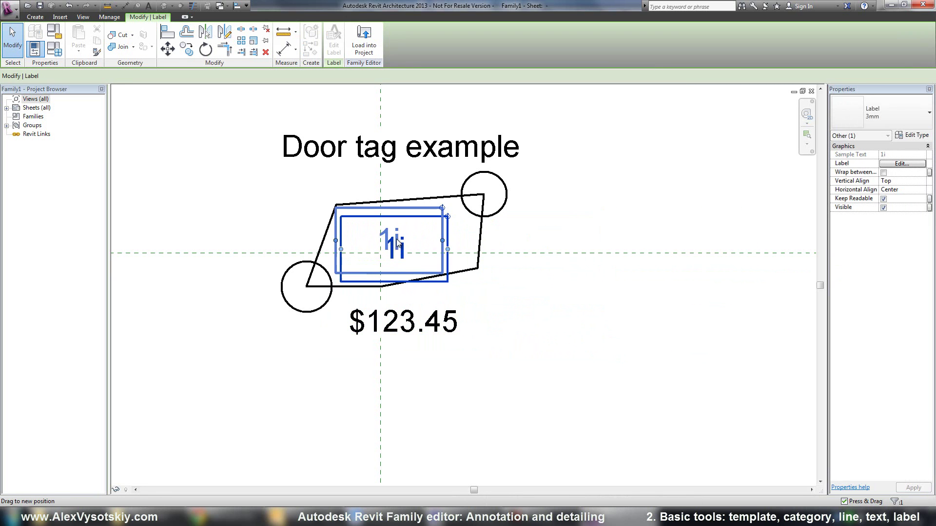
pyautogui.click(612, 200)
pyautogui.click(409, 241)
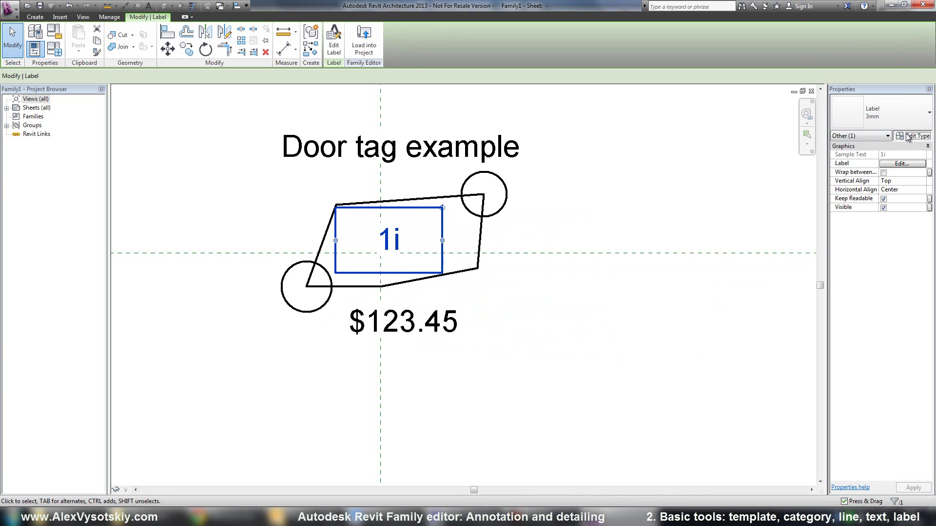
# Give the 1i label a new duplicated '2mm' type with 2 mm Tahoma text
pyautogui.click(907, 135)
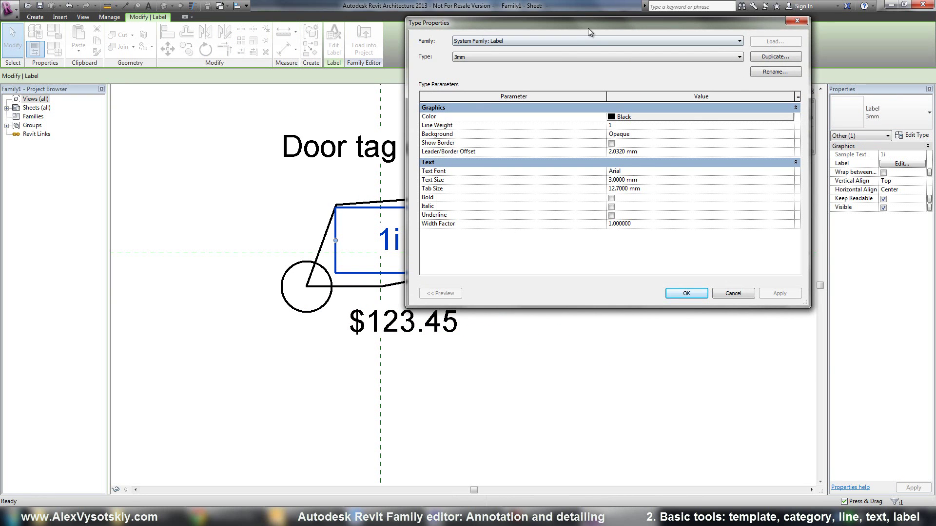
pyautogui.moveTo(588, 28); pyautogui.dragTo(637, 85)
pyautogui.click(825, 114)
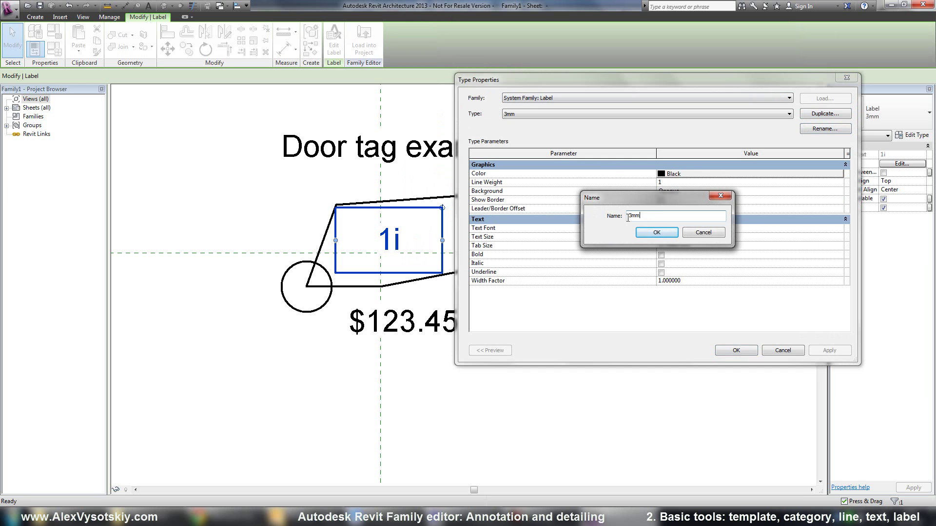
pyautogui.click(656, 233)
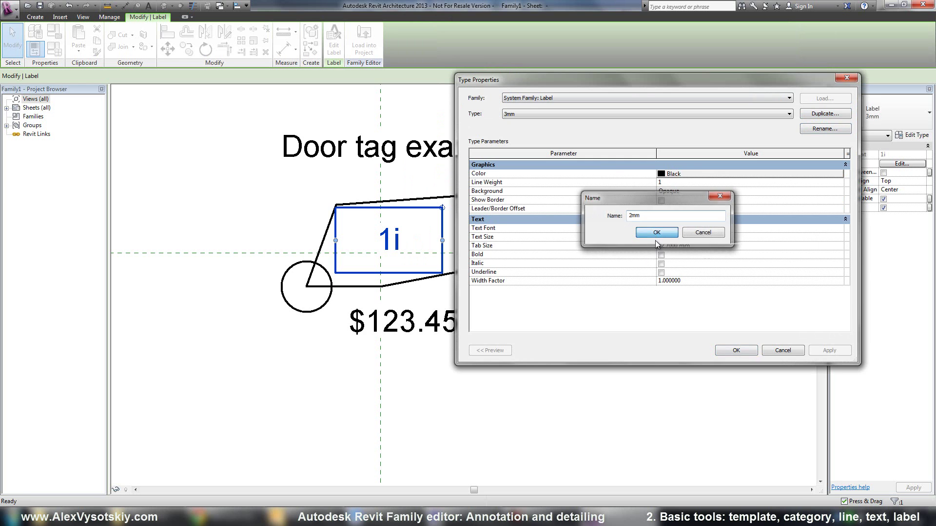
pyautogui.click(661, 237)
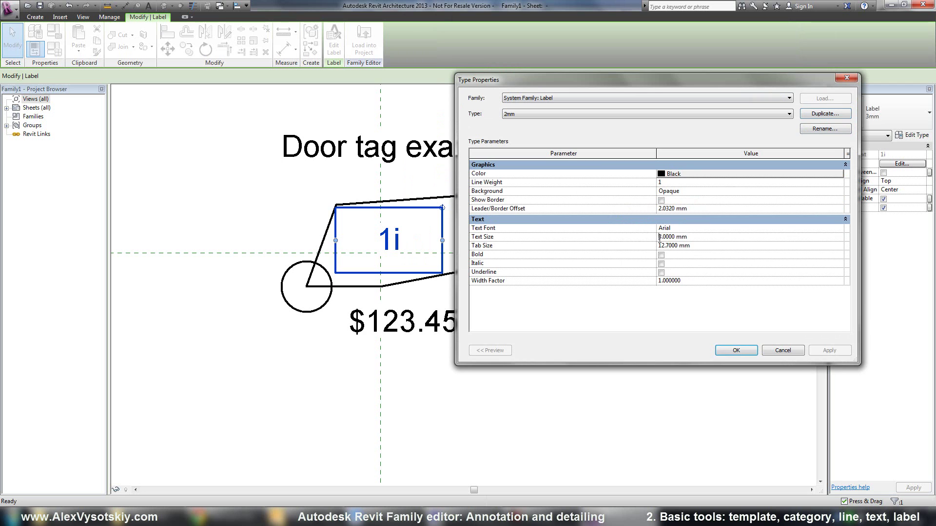
pyautogui.click(688, 228)
pyautogui.write('Tahoma')
pyautogui.press('Return')
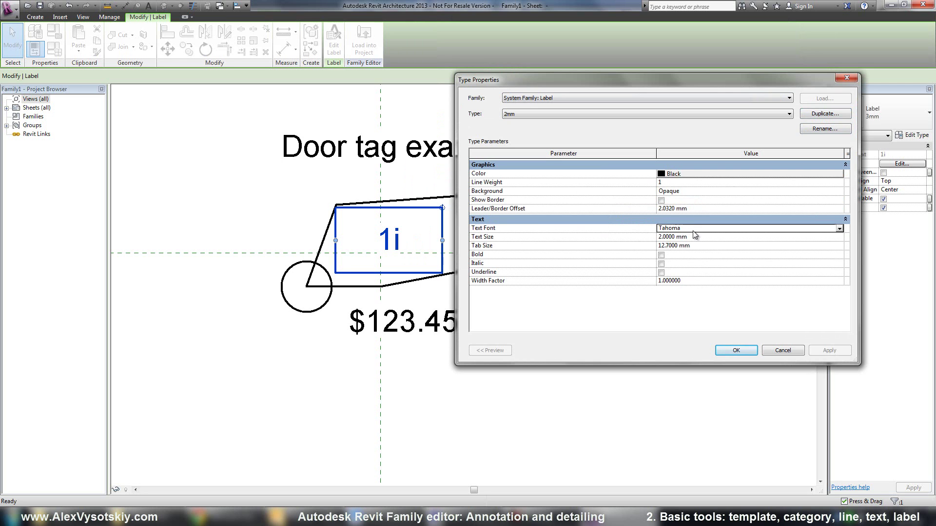
pyautogui.click(735, 351)
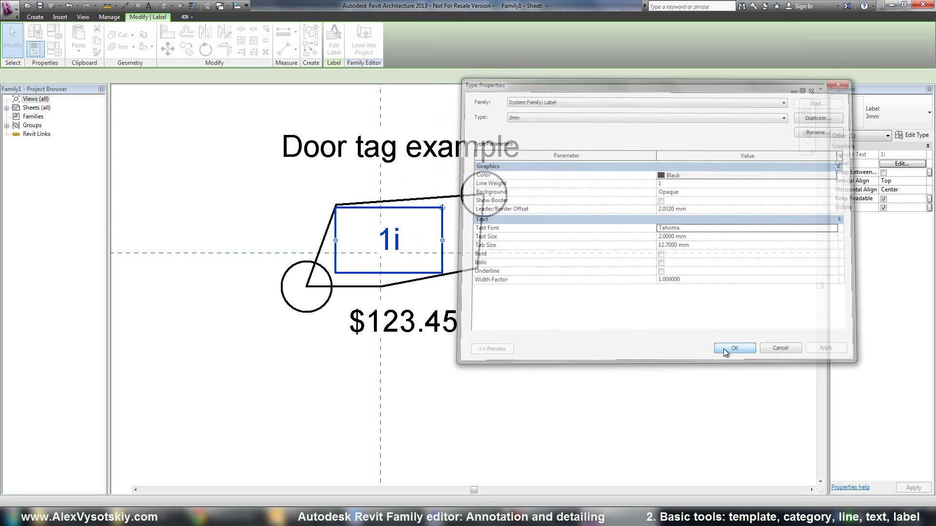
pyautogui.click(428, 323)
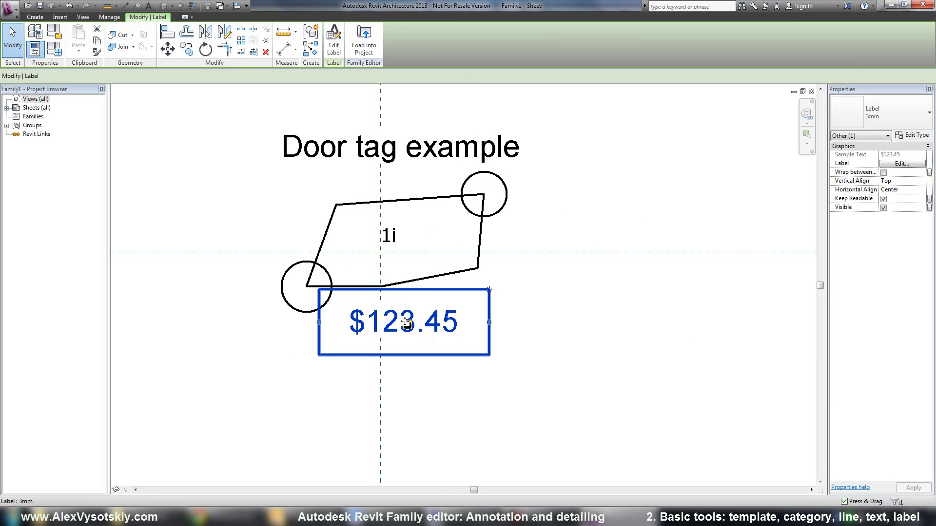
# Move the $123.45 label to the tag's lower-left corner, then clear the selection
pyautogui.moveTo(417, 325); pyautogui.dragTo(406, 324)
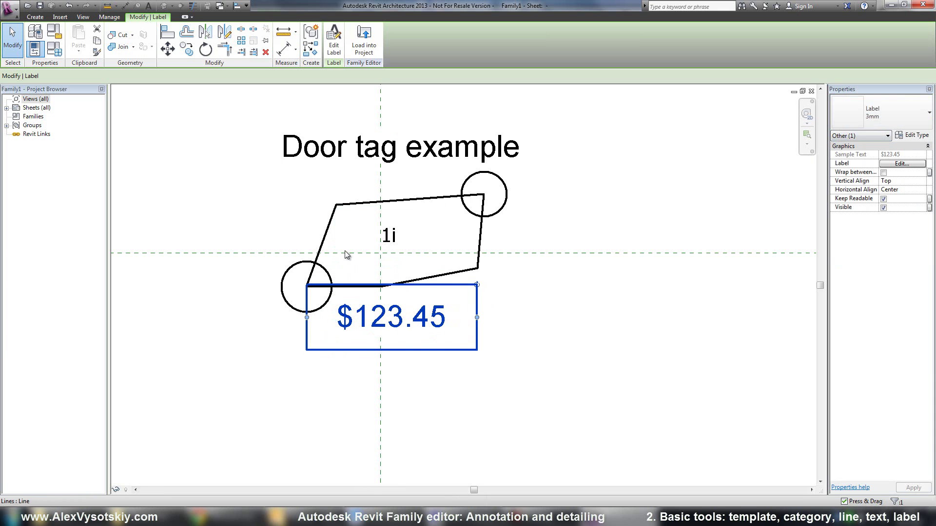
pyautogui.click(391, 235)
pyautogui.press('Escape')
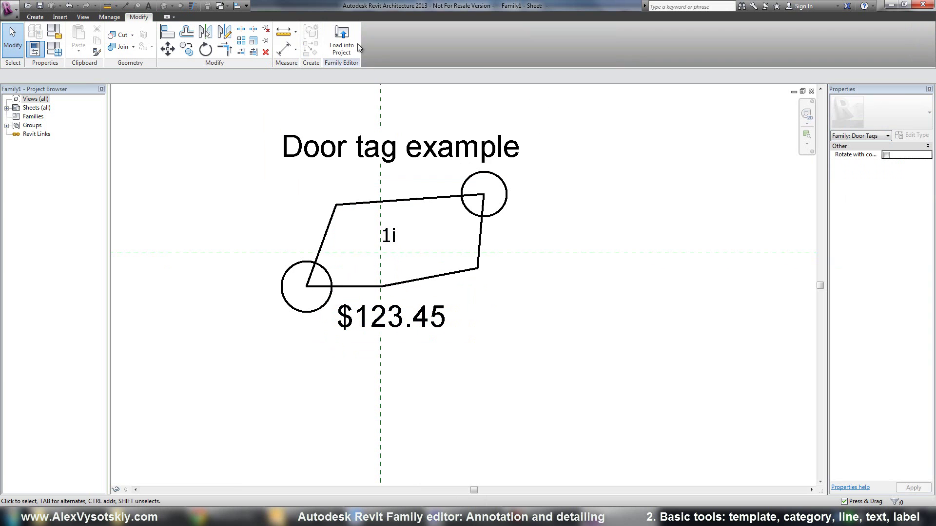
# Load the door tag into the house project, dismiss the 3D warning, and open Level 1
pyautogui.click(341, 42)
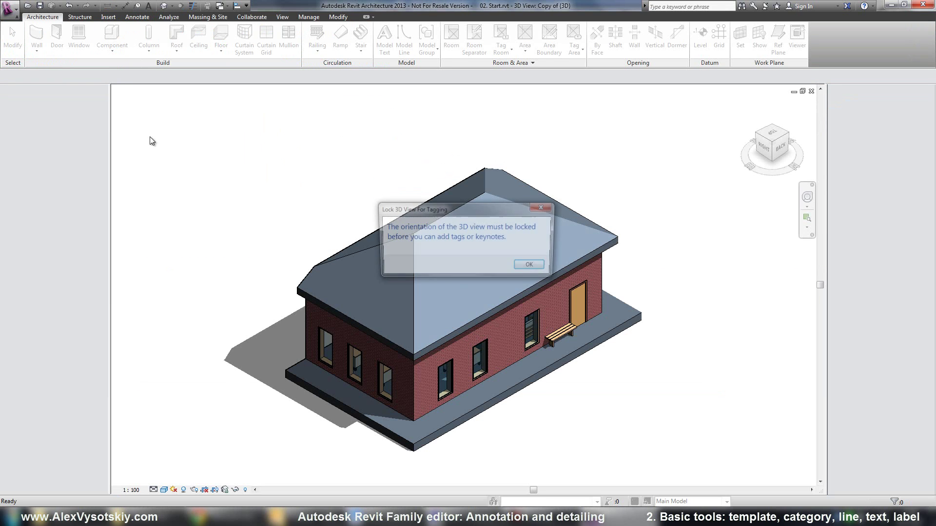
pyautogui.click(532, 266)
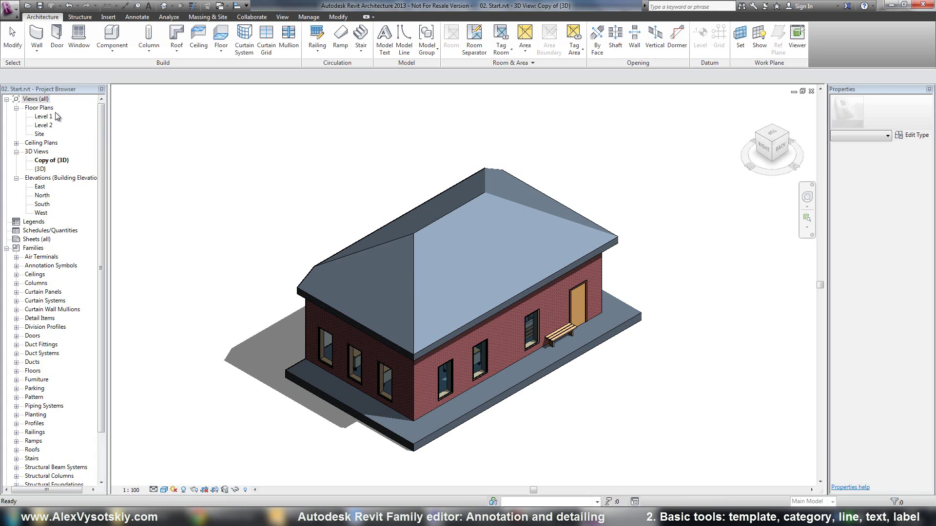
pyautogui.doubleClick(43, 116)
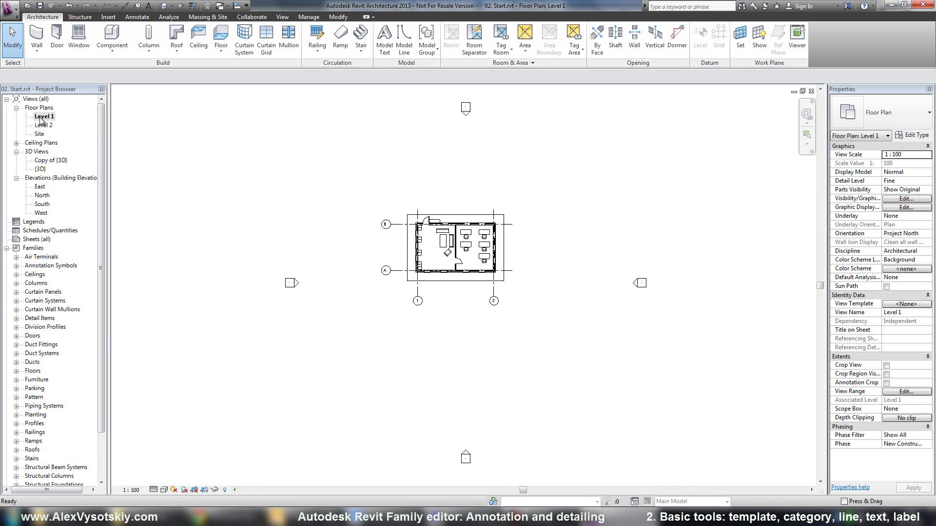
pyautogui.scroll(1, 432, 231)
pyautogui.scroll(1, 431, 219)
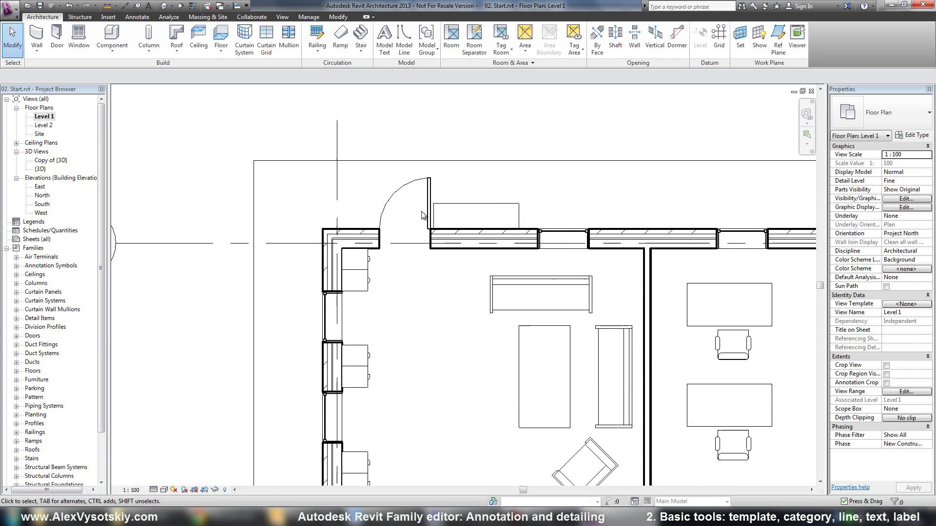
pyautogui.scroll(1, 413, 202)
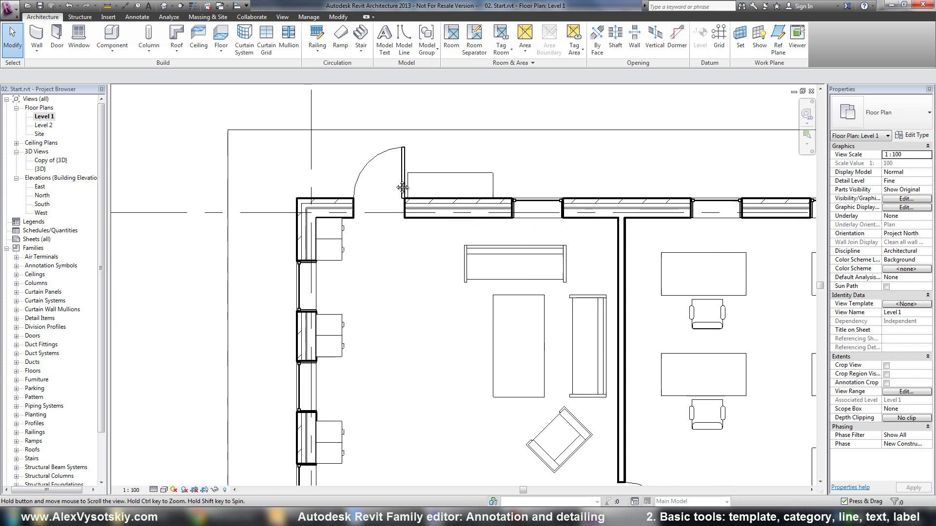
# Tag the top-left door and the lower-wall door, placing the second tag below the building
pyautogui.click(136, 16)
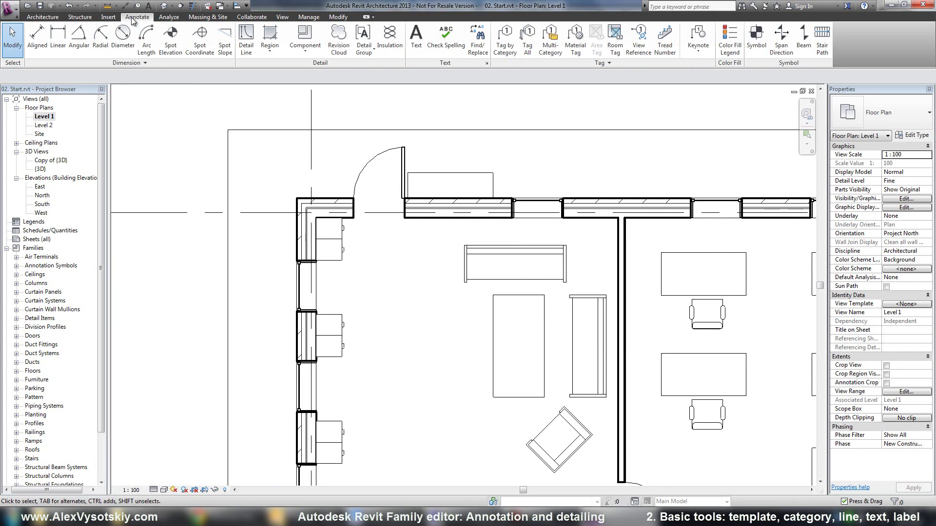
pyautogui.click(507, 38)
pyautogui.click(383, 196)
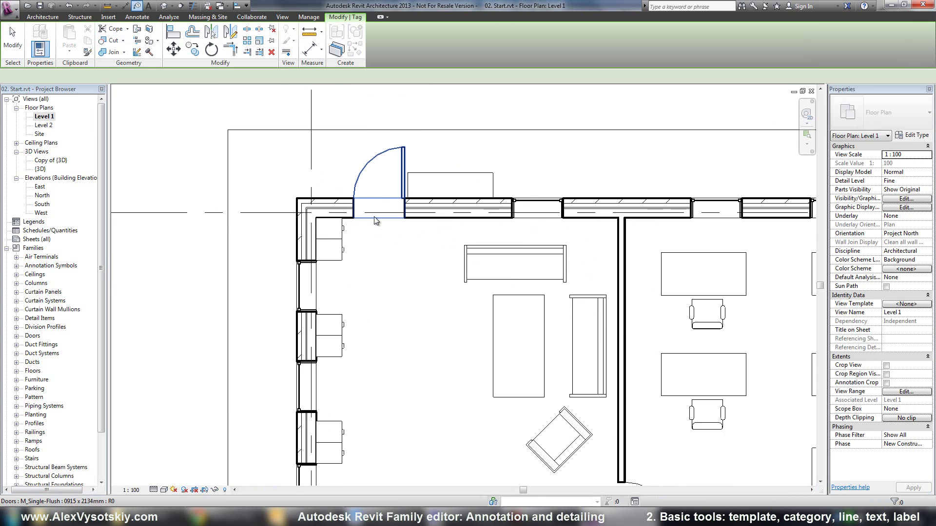
pyautogui.scroll(-2, 374, 211)
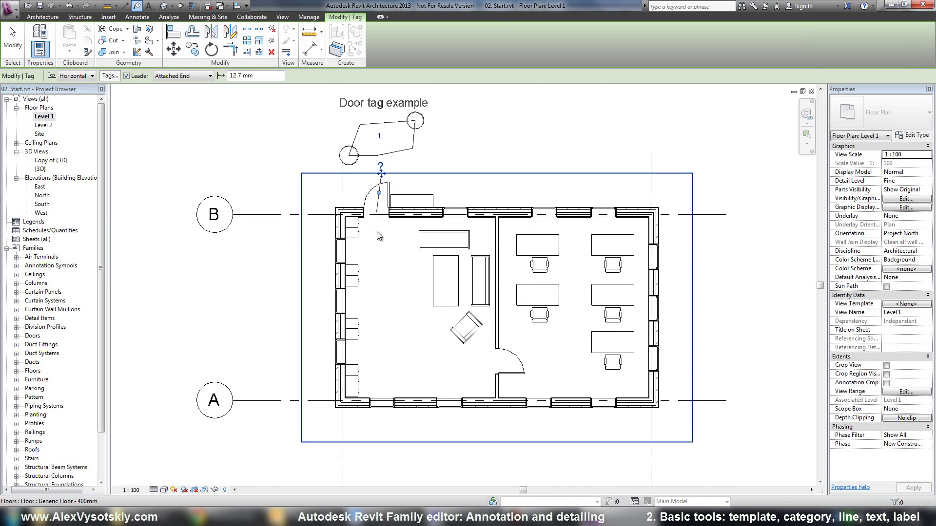
pyautogui.click(502, 372)
pyautogui.moveTo(502, 372); pyautogui.dragTo(471, 274, button='middle')
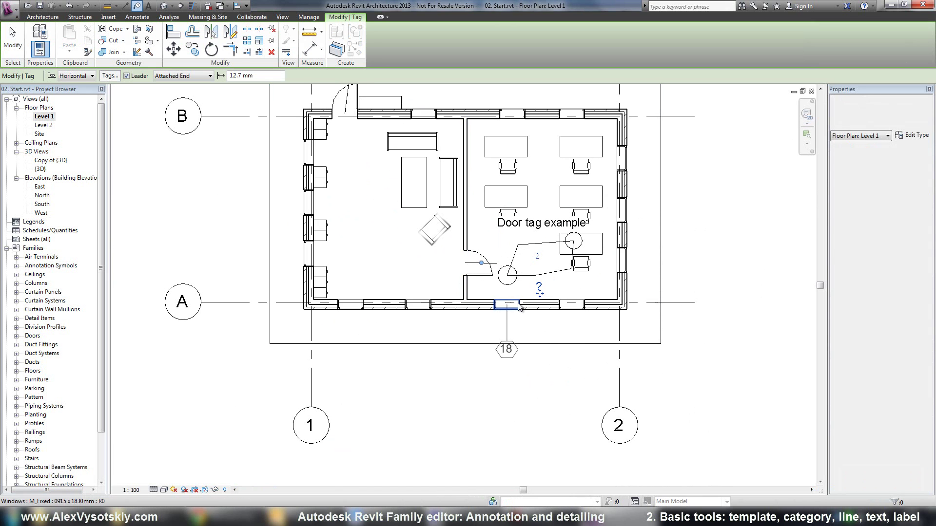
pyautogui.press('Escape')
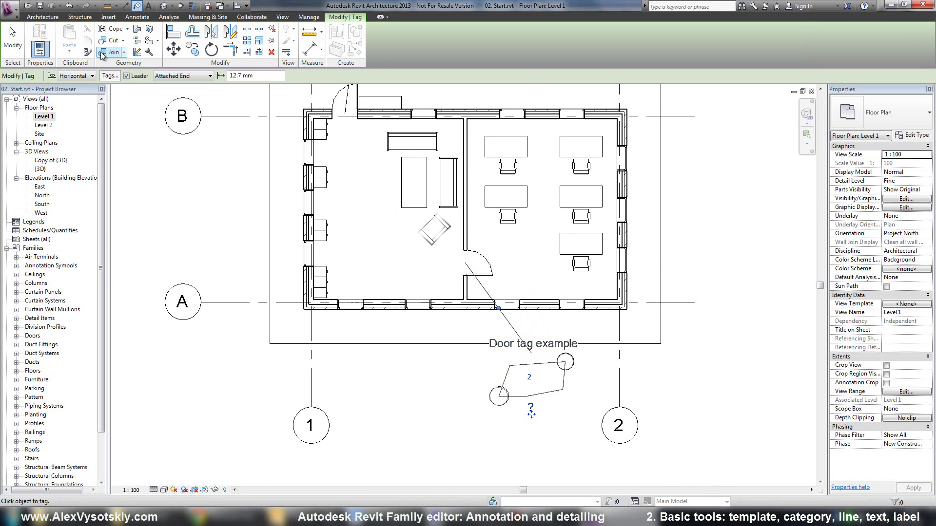
# Move the top door's tag to the left of gridline B
pyautogui.moveTo(358, 189); pyautogui.dragTo(352, 221, button='middle')
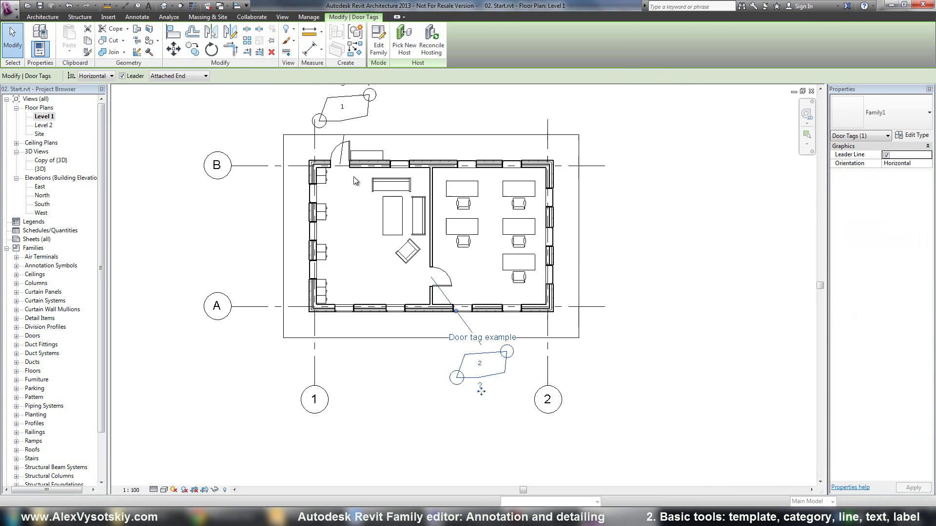
pyautogui.scroll(-2, 353, 221)
pyautogui.click(339, 154)
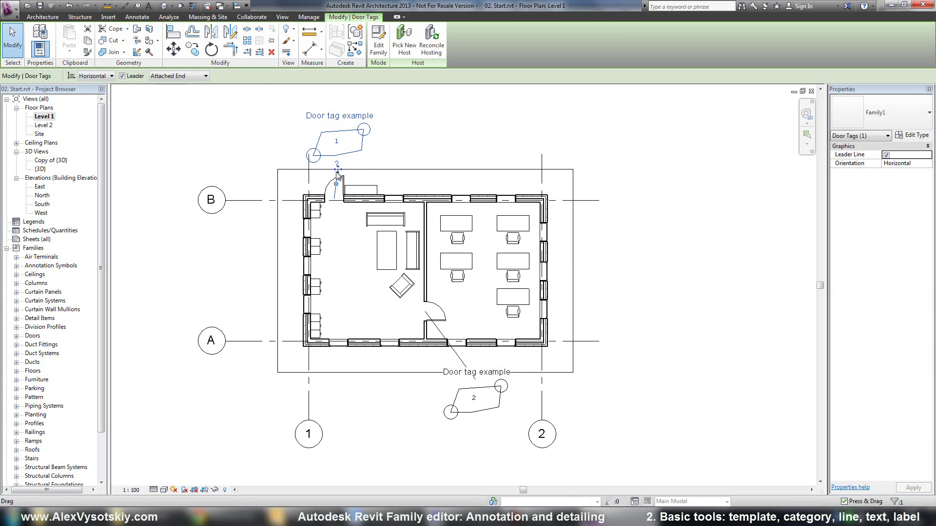
pyautogui.moveTo(341, 174); pyautogui.dragTo(250, 281)
pyautogui.click(181, 269)
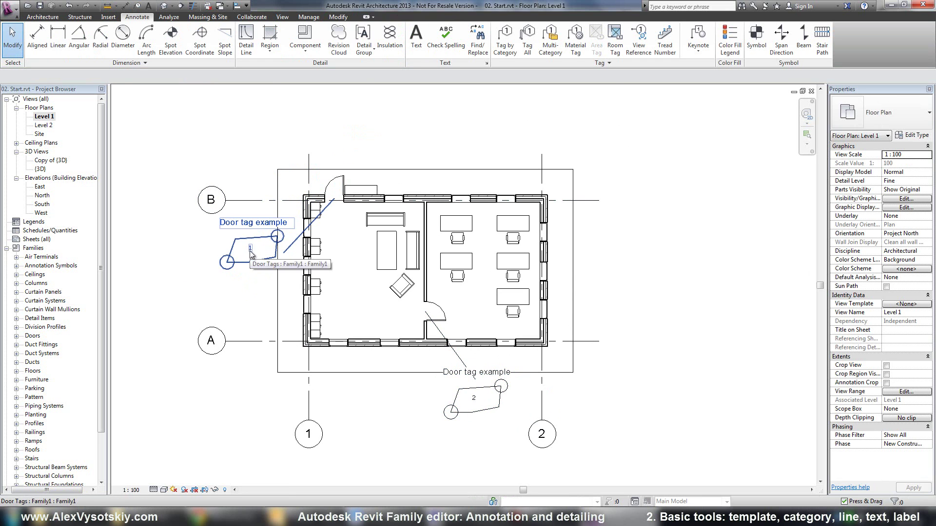
# Change the top-left door's Mark to 3 and confirm its tag now reads 3
pyautogui.click(337, 188)
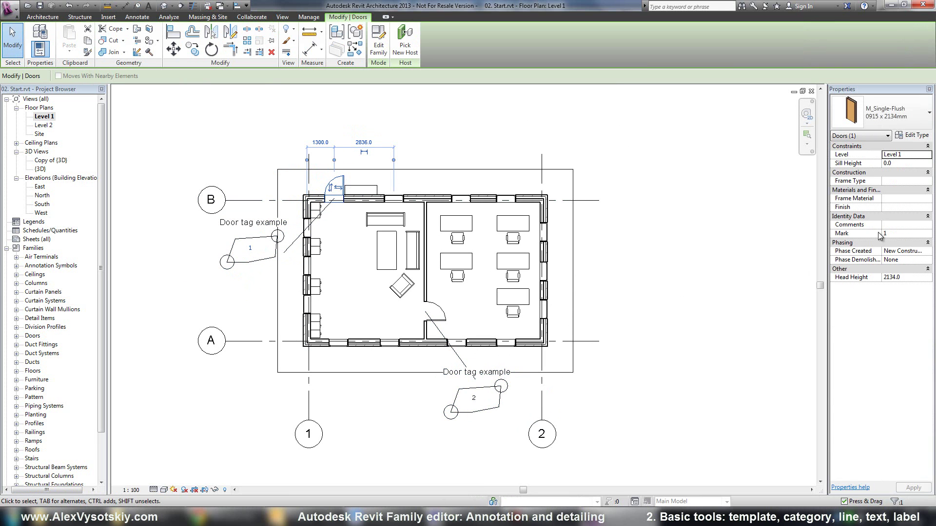
pyautogui.click(884, 234)
pyautogui.write('3')
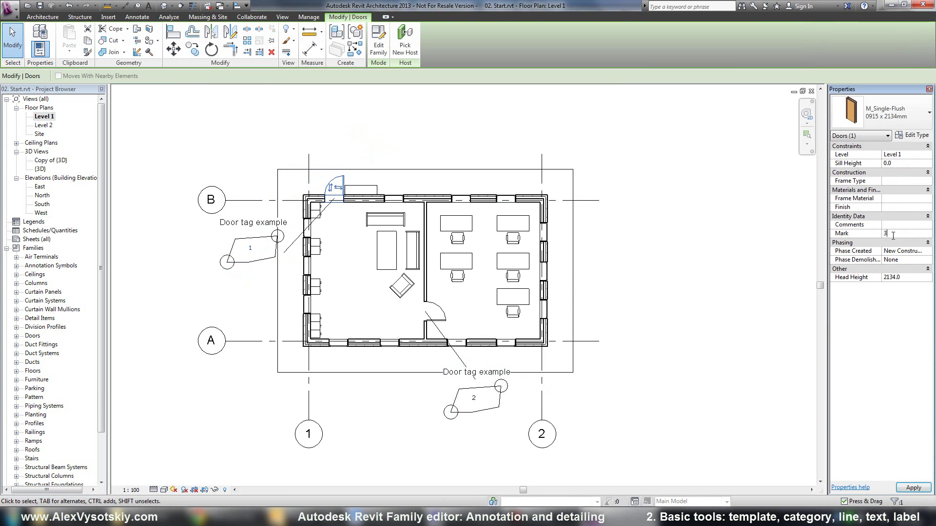
pyautogui.click(584, 244)
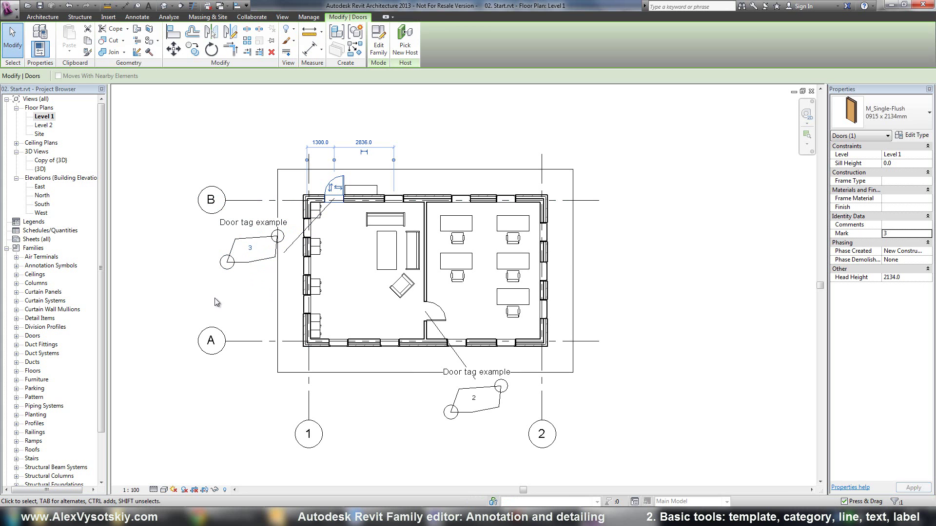
pyautogui.click(186, 305)
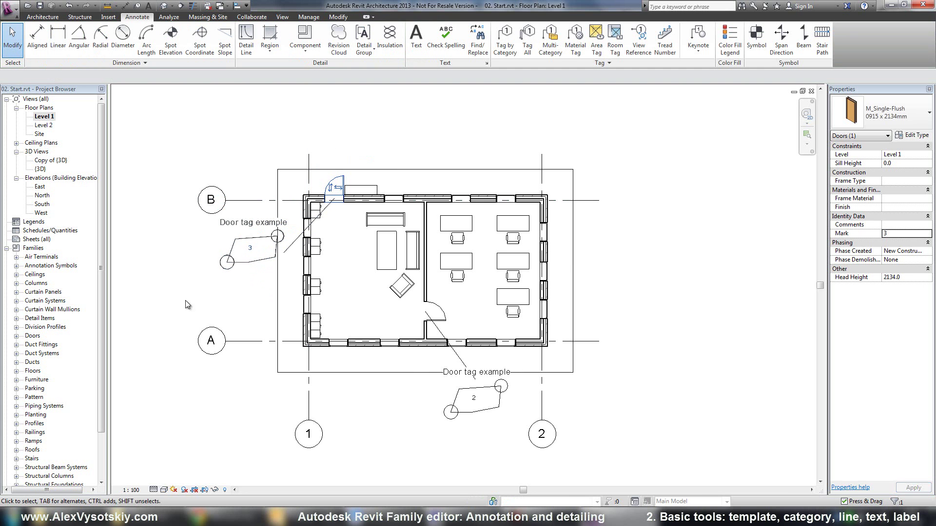
pyautogui.click(250, 252)
pyautogui.scroll(5, 245, 274)
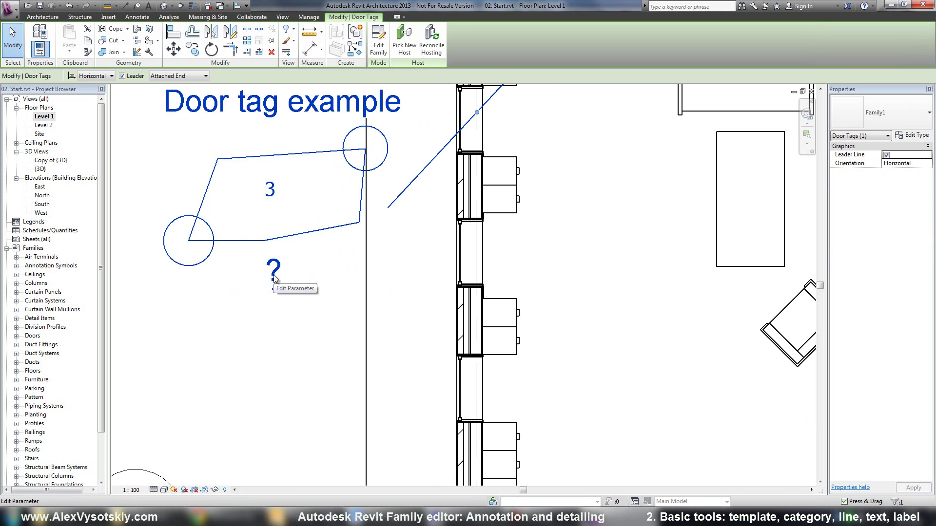
pyautogui.scroll(-2, 276, 279)
pyautogui.scroll(-2, 276, 279)
pyautogui.scroll(-1, 275, 279)
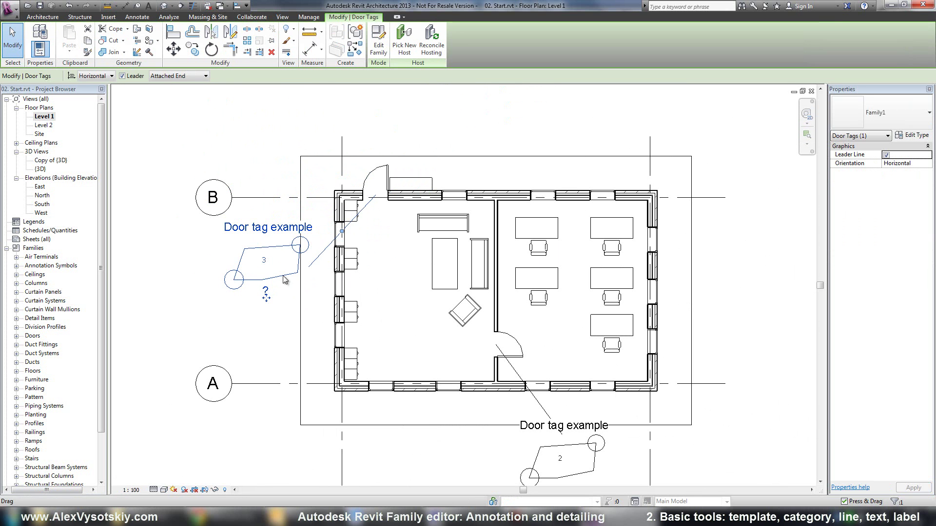
pyautogui.click(380, 180)
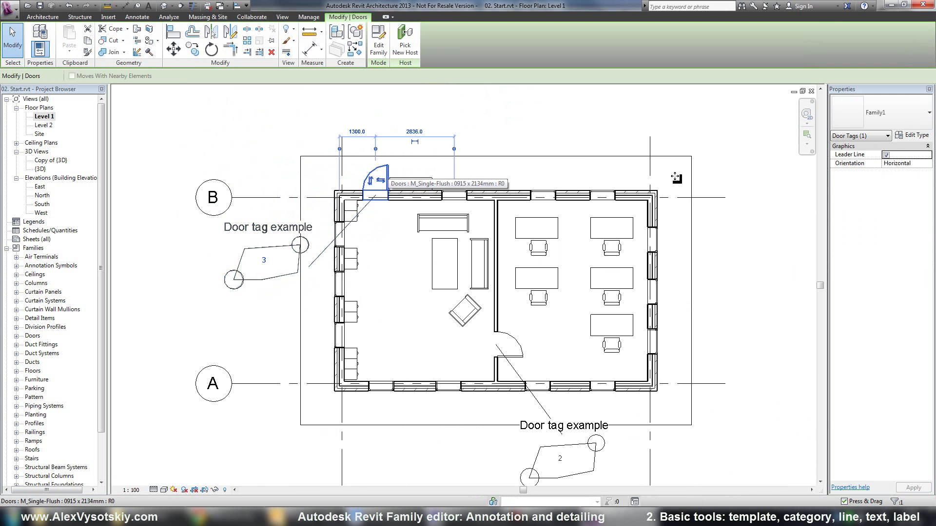
# Enter 1200 as the Cost in the single-flush door type's properties
pyautogui.click(911, 136)
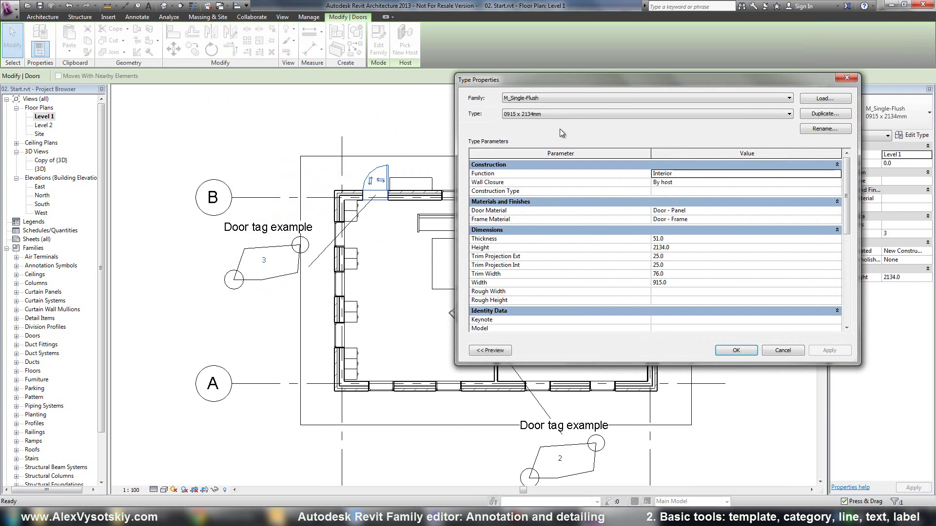
pyautogui.moveTo(846, 183); pyautogui.dragTo(846, 287)
pyautogui.click(271, 280)
pyautogui.write('1200')
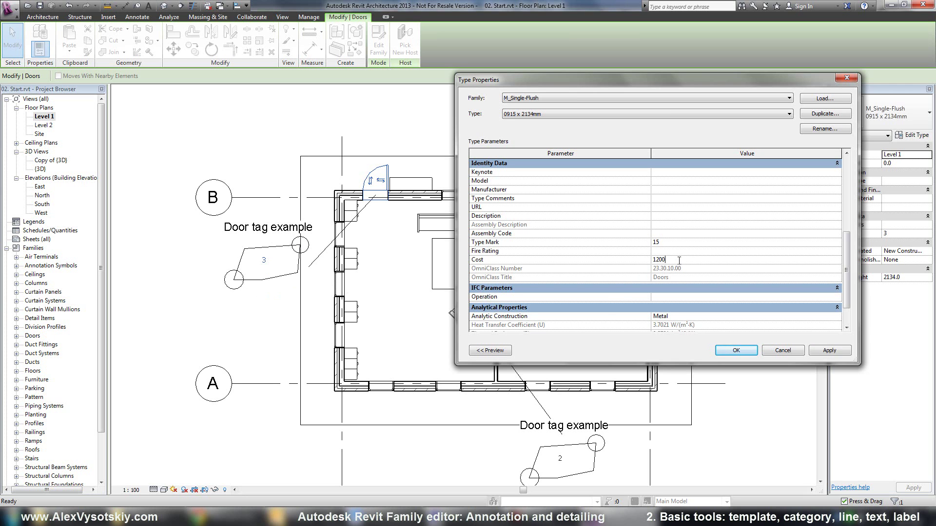
pyautogui.press('Return')
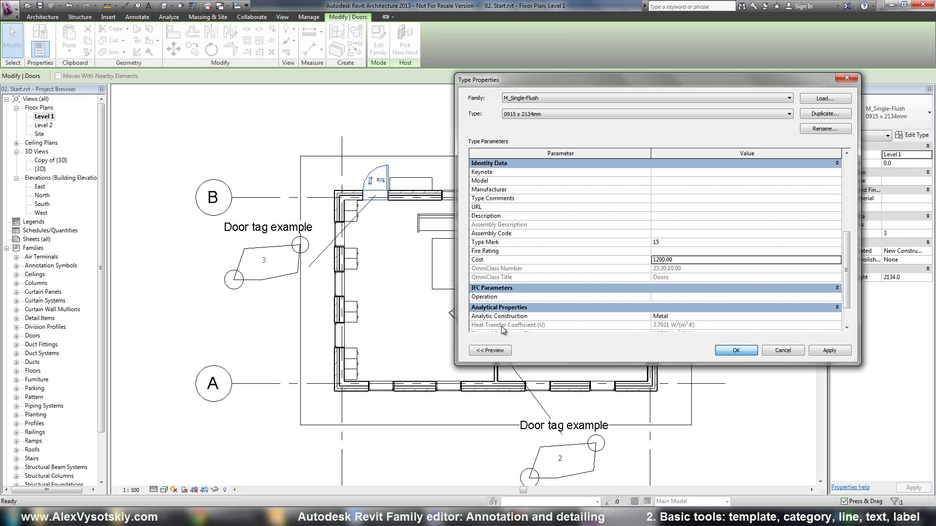
pyautogui.press('Return')
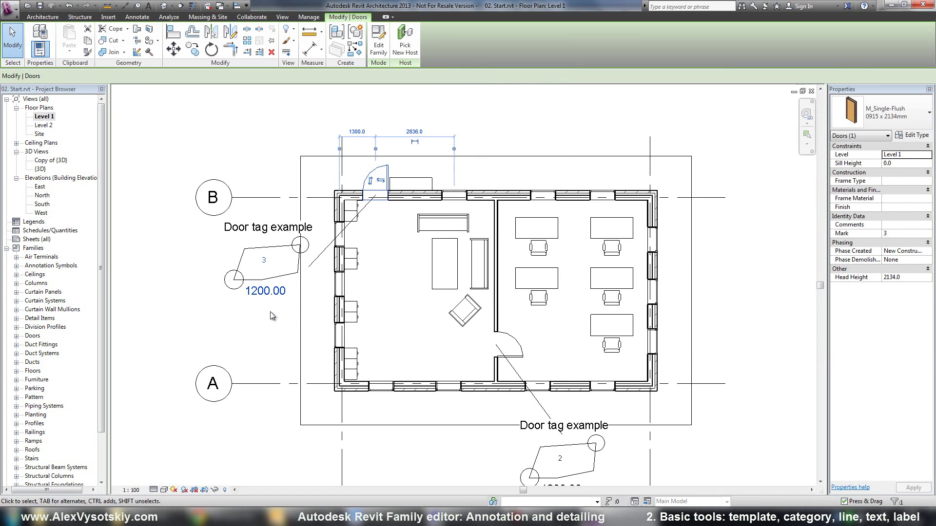
# Change the mark number in the tag below the building to 15
pyautogui.click(260, 285)
pyautogui.moveTo(260, 284); pyautogui.dragTo(229, 237, button='middle')
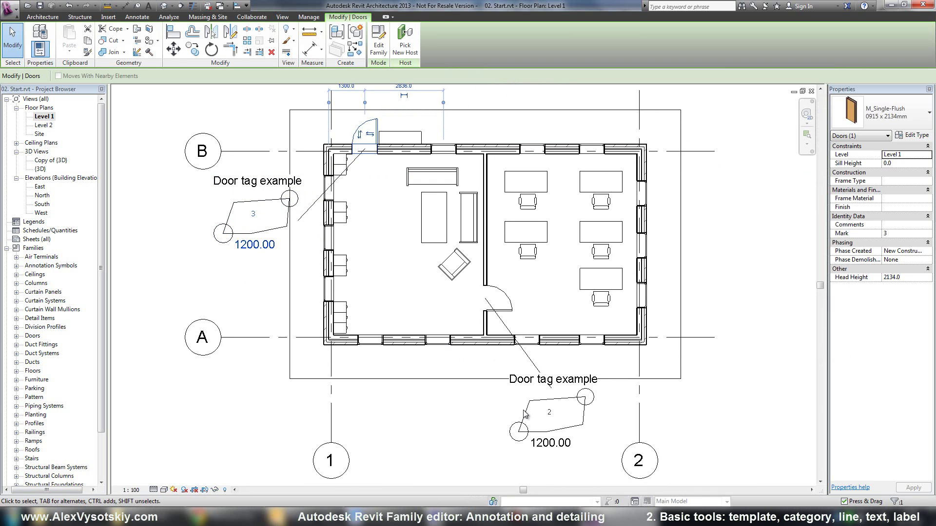
pyautogui.click(549, 413)
pyautogui.moveTo(557, 424); pyautogui.dragTo(553, 395, button='middle')
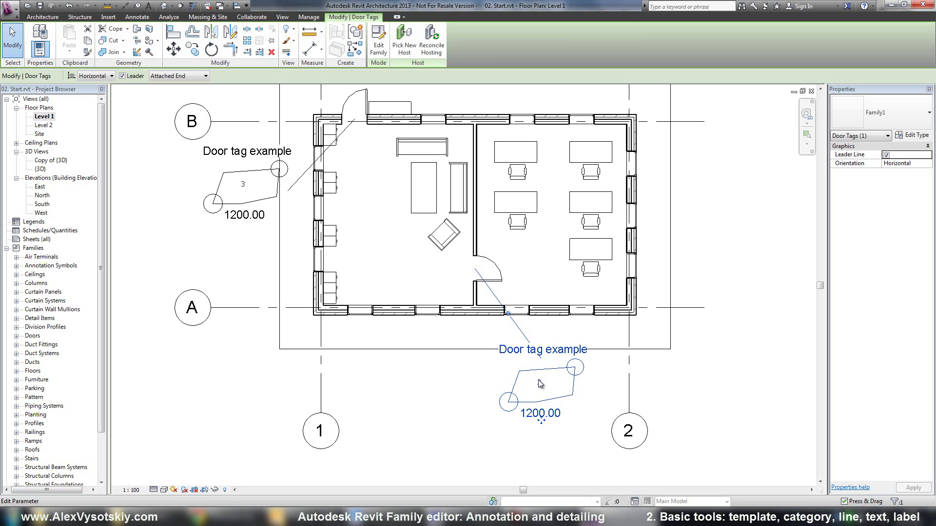
pyautogui.click(541, 386)
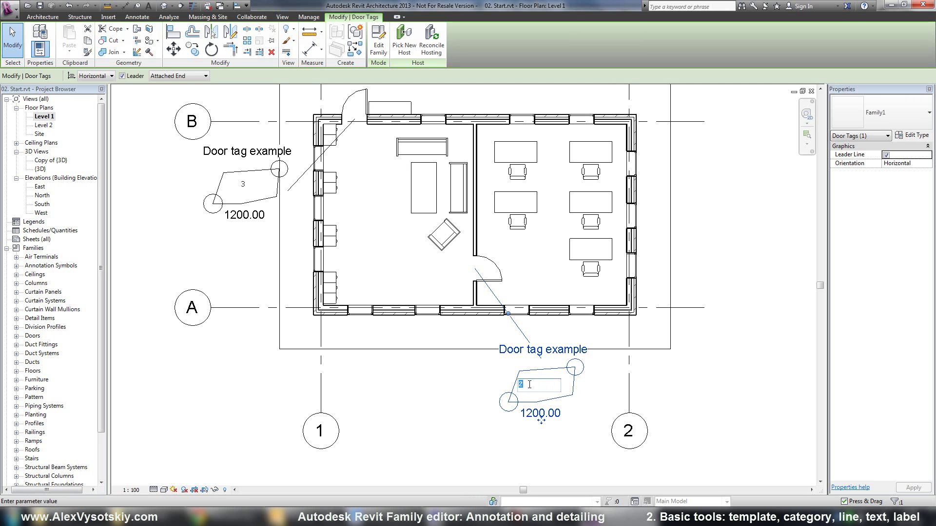
pyautogui.write('15')
pyautogui.press('Return')
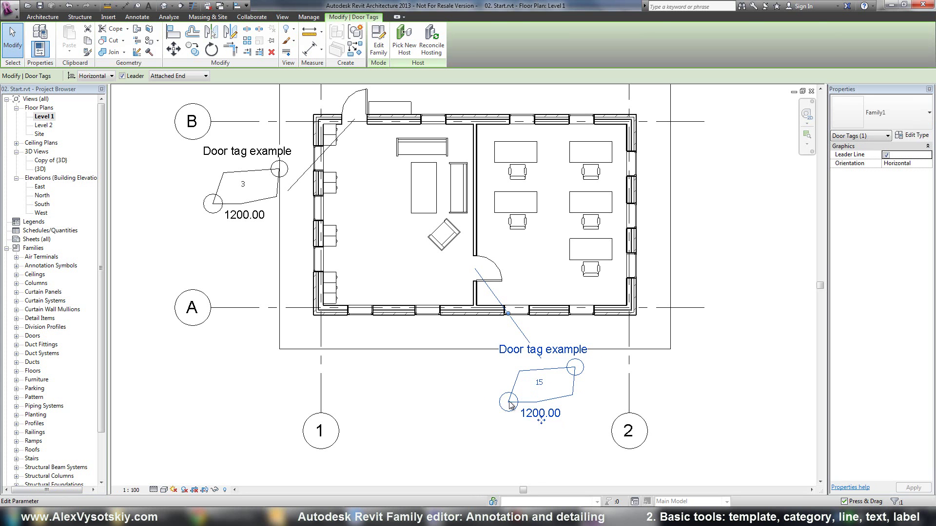
pyautogui.click(468, 388)
# Recentre the plan and check the left tag showing 3
pyautogui.moveTo(427, 263); pyautogui.dragTo(399, 301, button='middle')
pyautogui.scroll(-1, 392, 295)
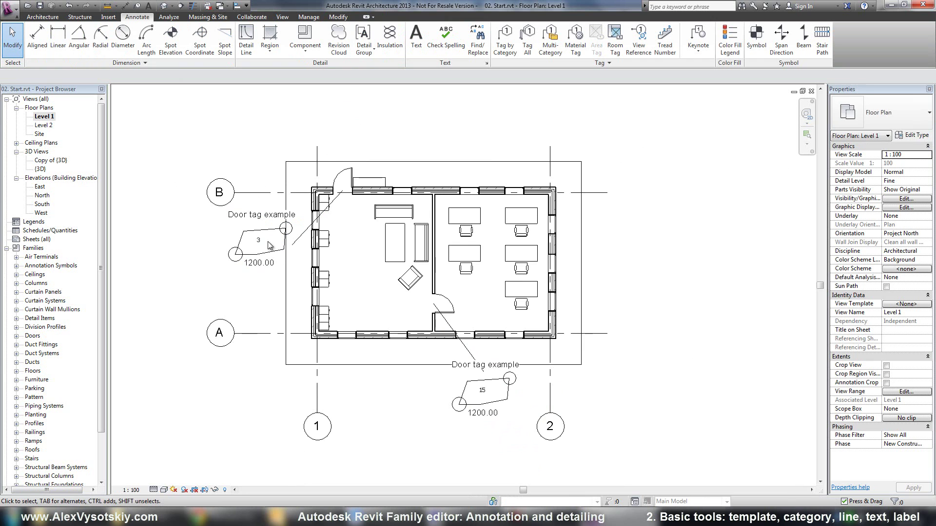
pyautogui.click(296, 249)
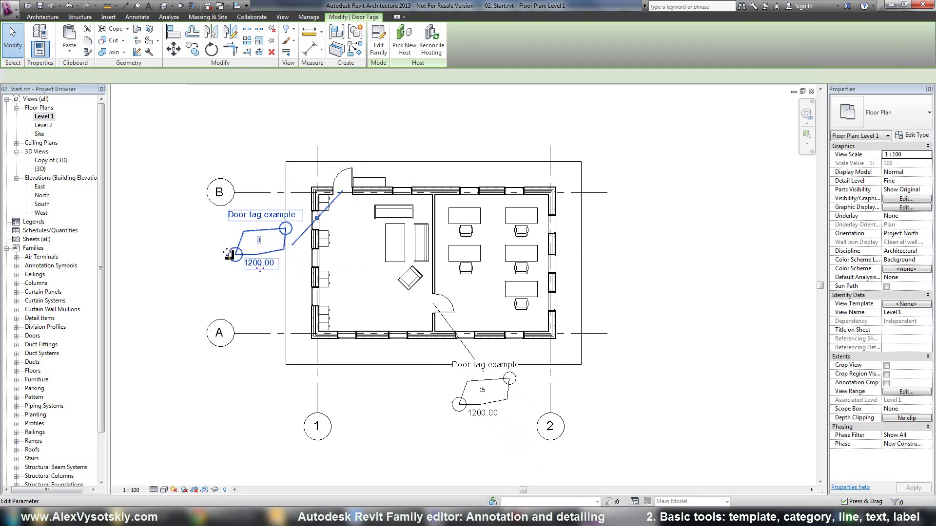
pyautogui.click(235, 134)
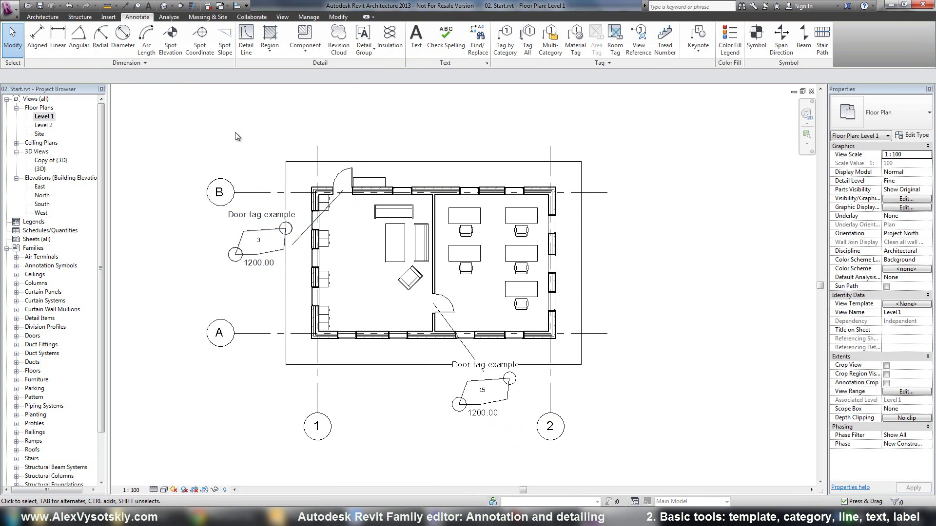